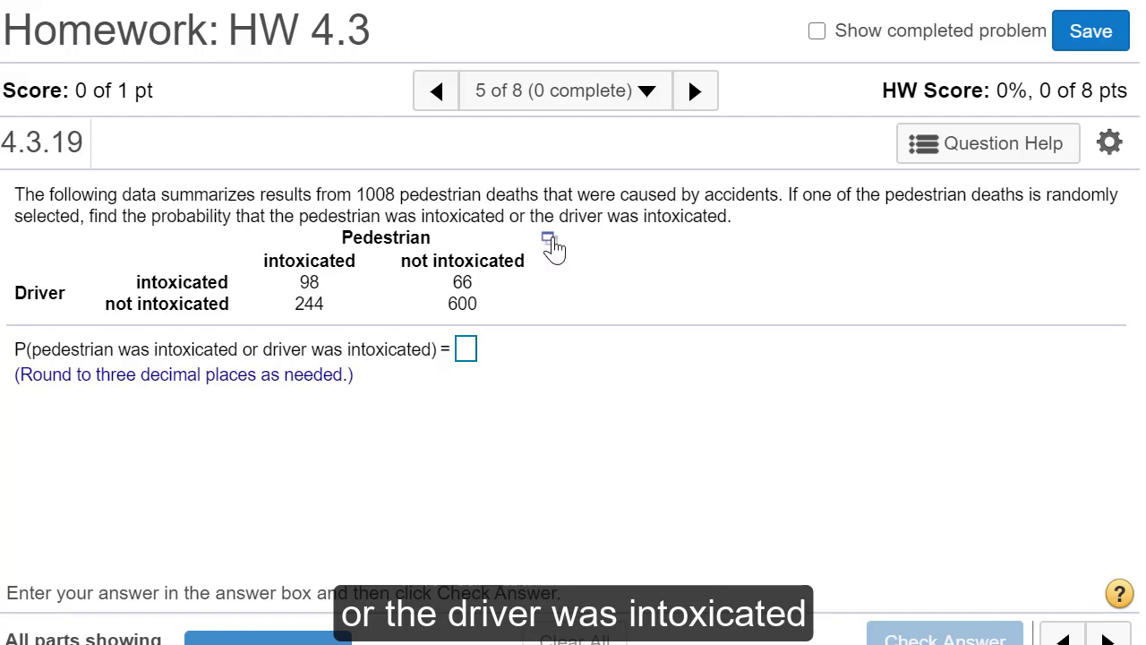
Export the MyLab pedestrian-deaths table as tab-delimited text and copy it to the clipboard.
click(550, 240)
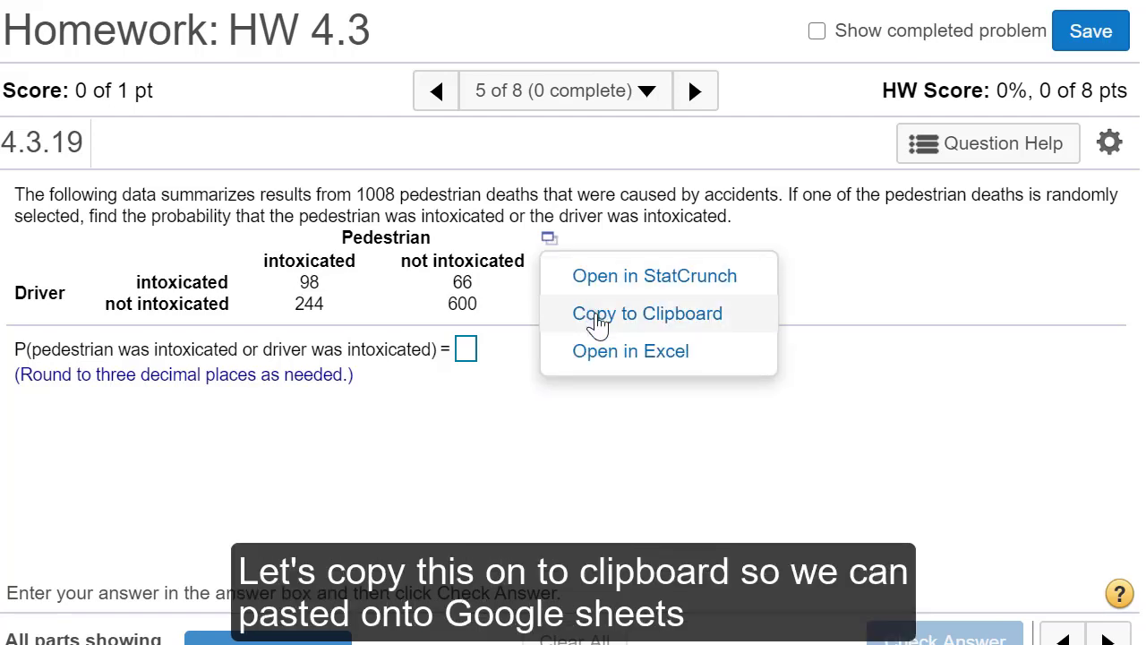
click(602, 319)
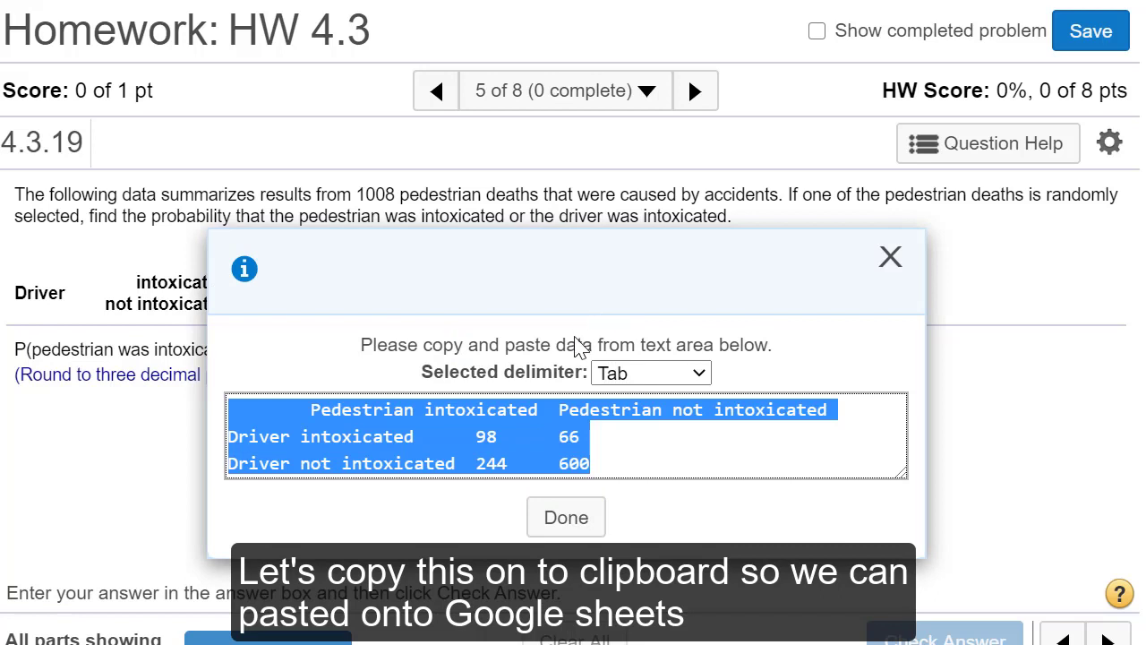
right_click(504, 438)
click(529, 453)
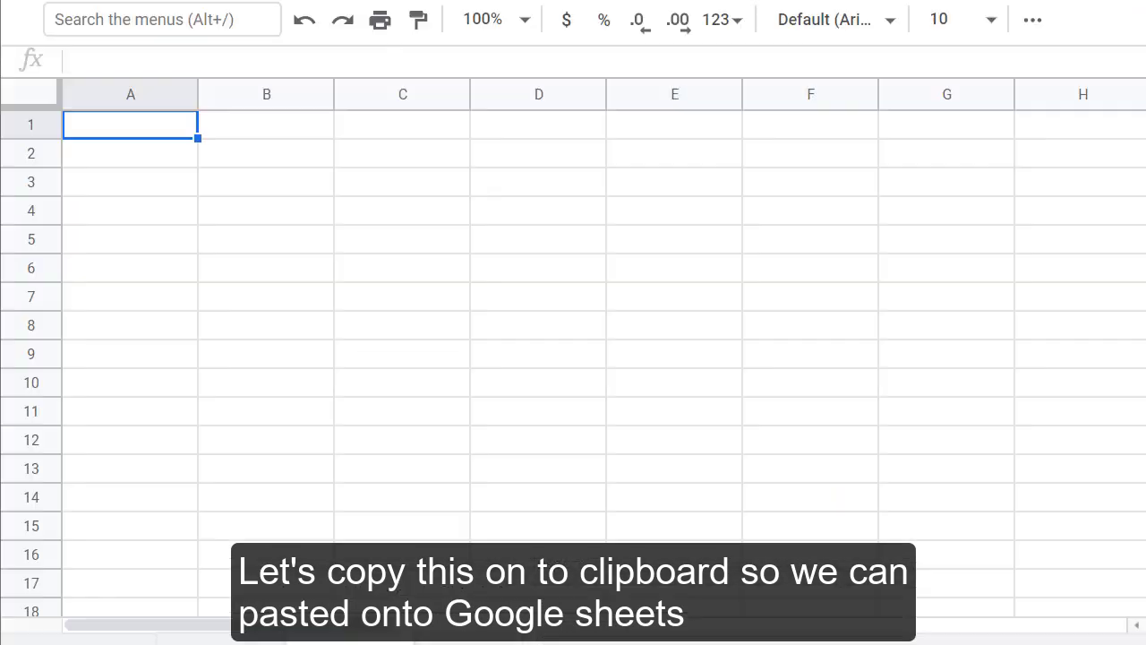
Paste the table at A1 and fill =sum(B2:C2) into D2:D3, giving row totals 164 and 844.
key(ctrl+v)
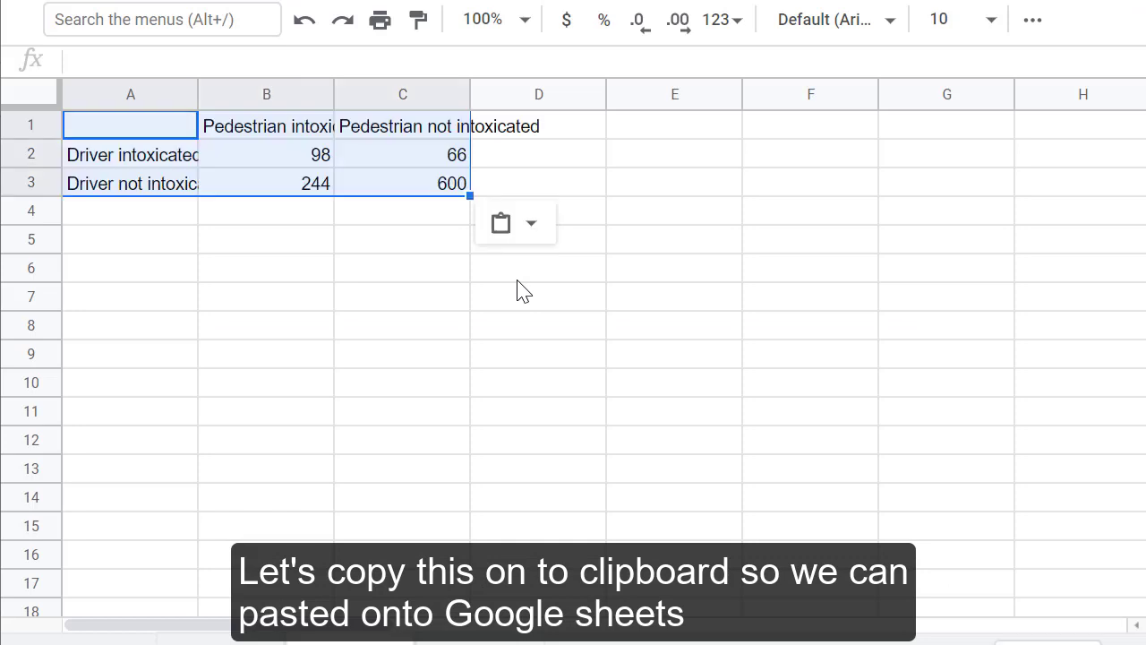
click(538, 163)
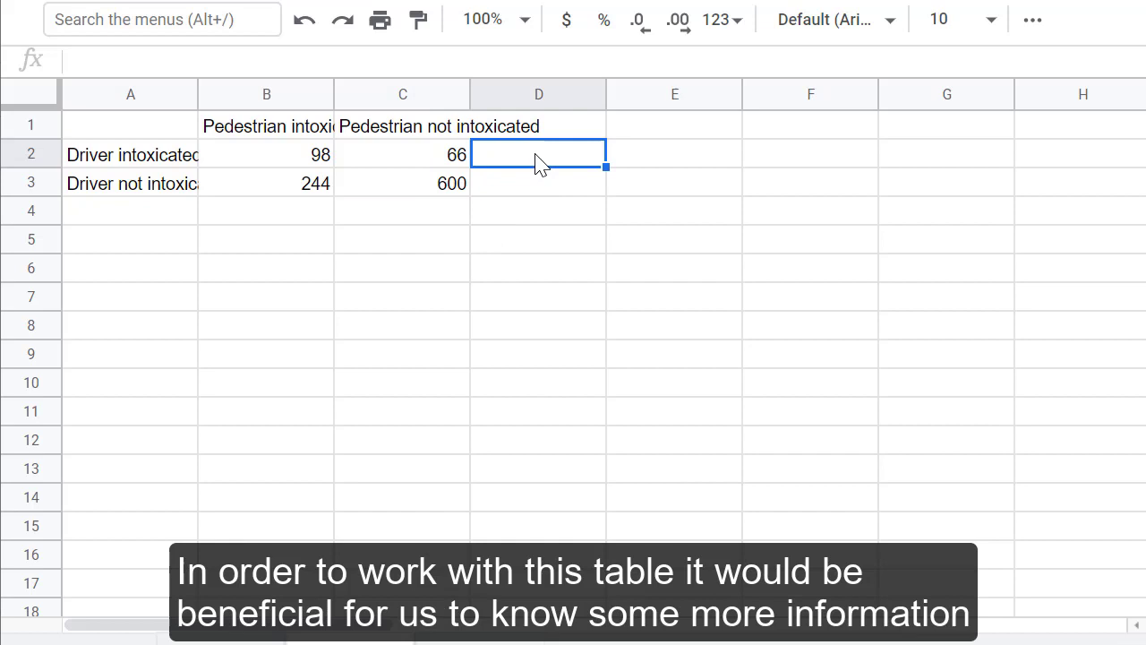
text(=)
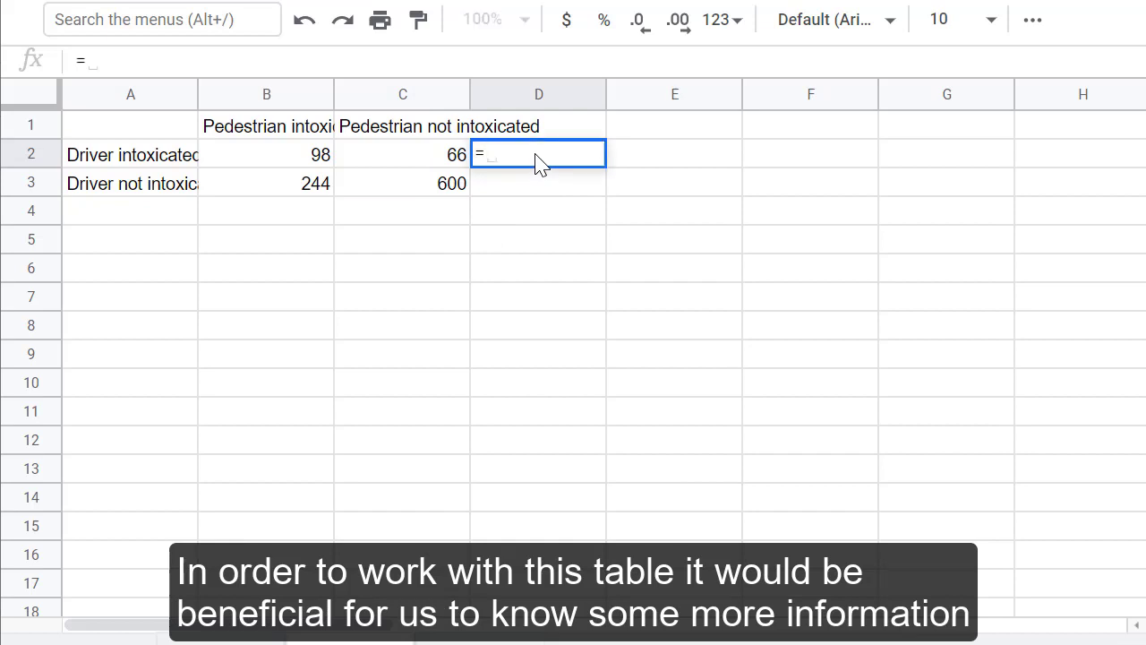
text(sum()
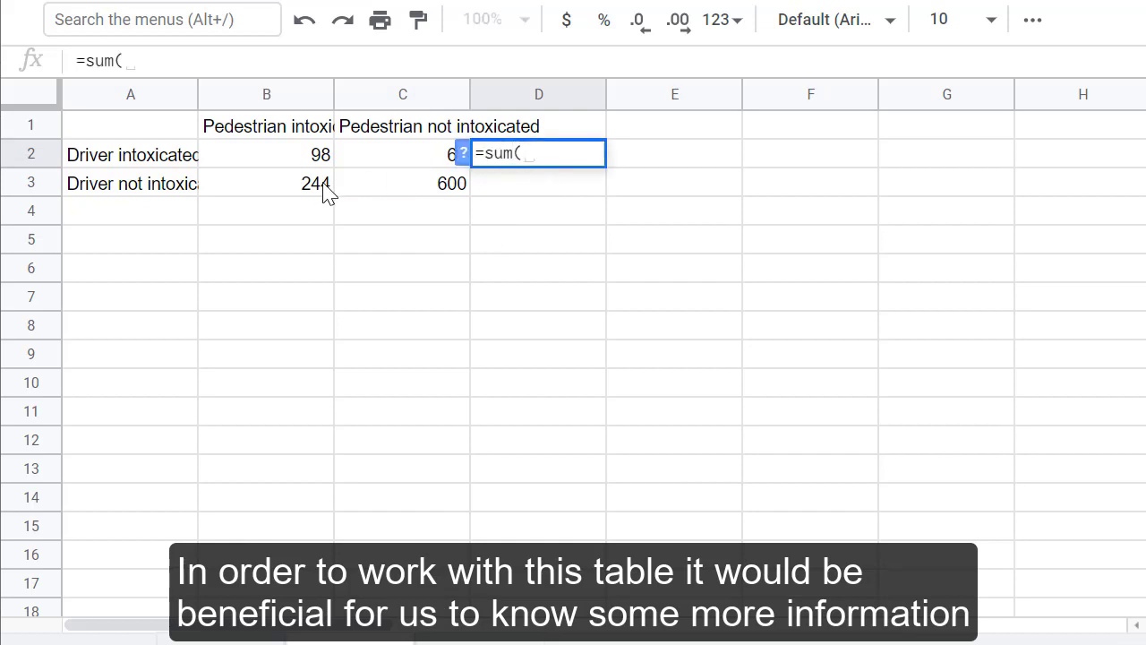
drag(302, 159, 385, 165)
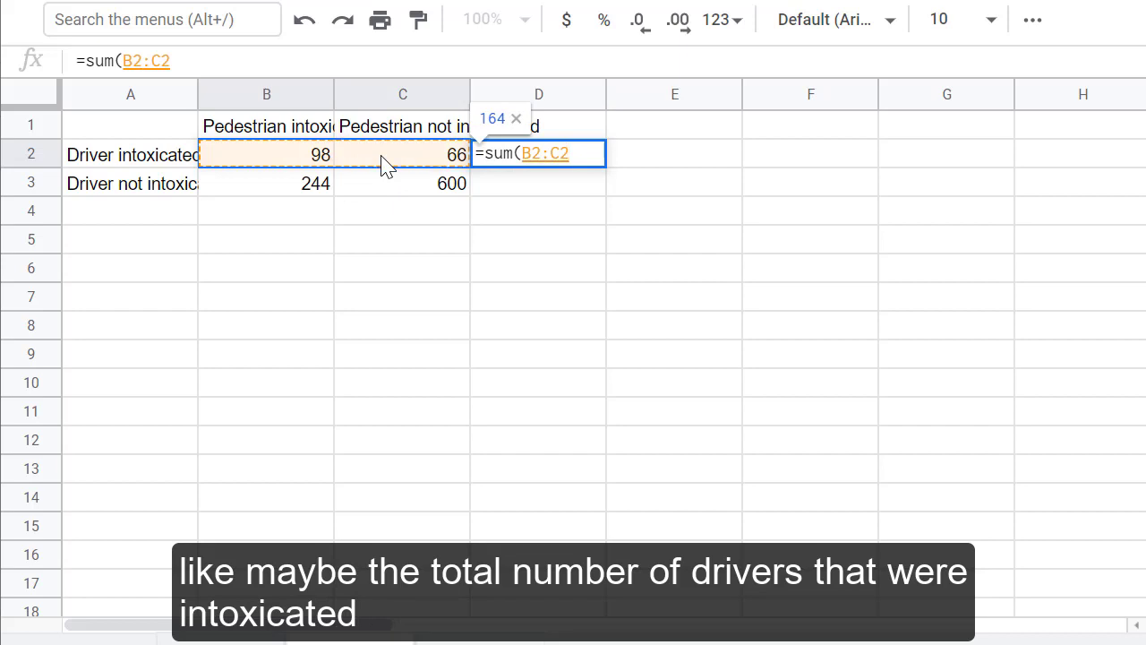
text())
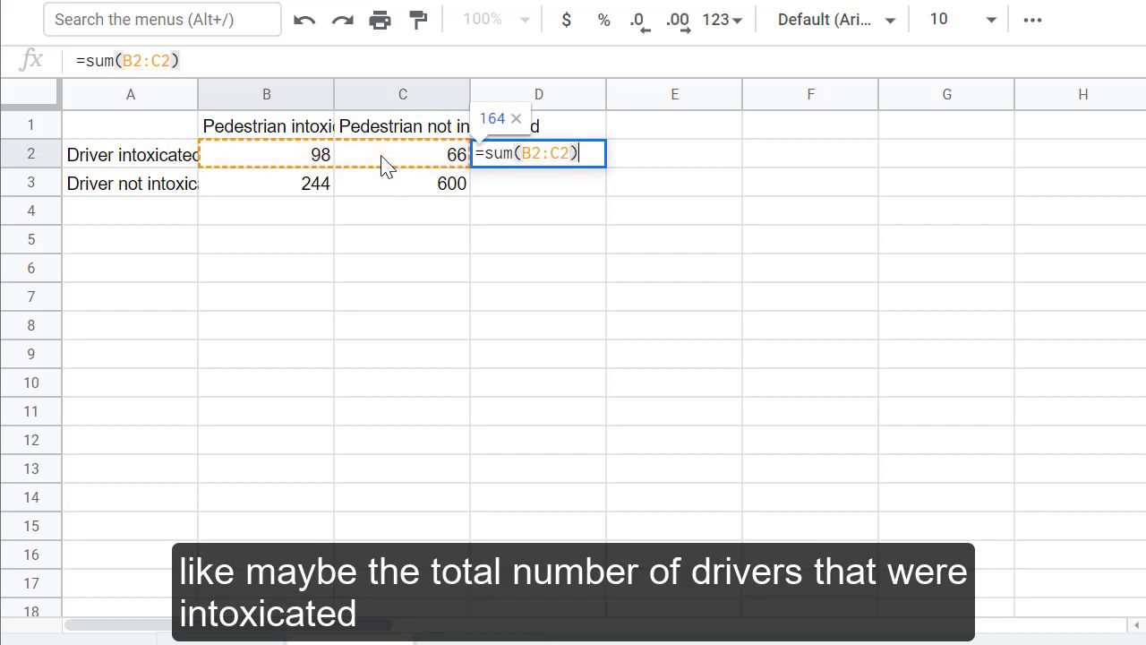
key(Return)
click(523, 160)
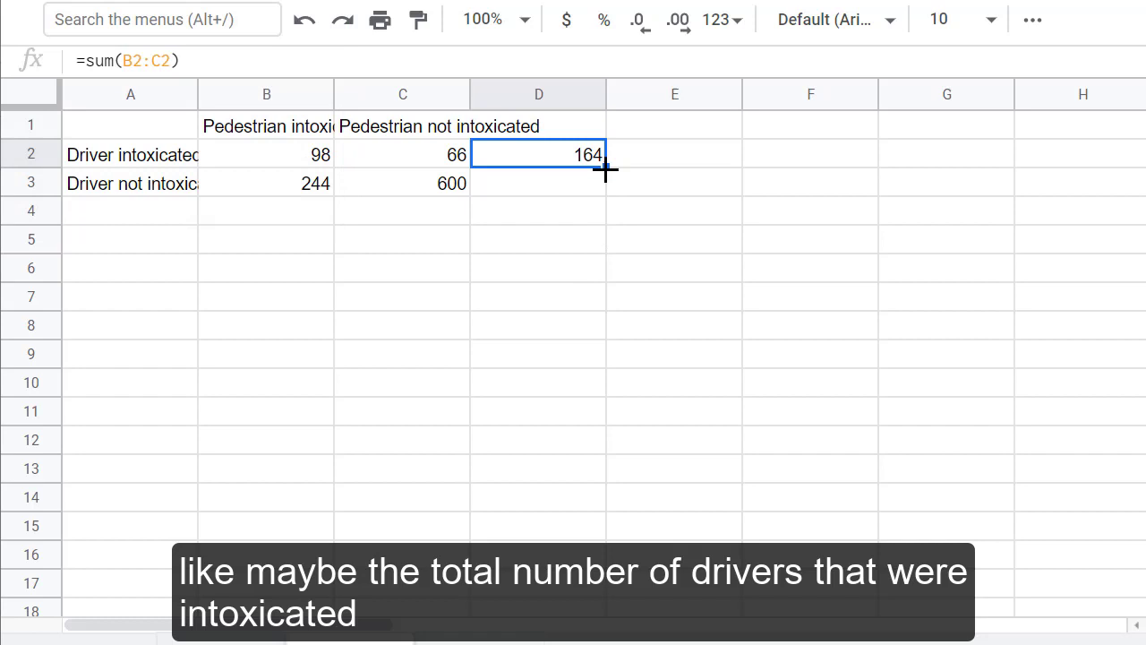
drag(605, 167, 605, 193)
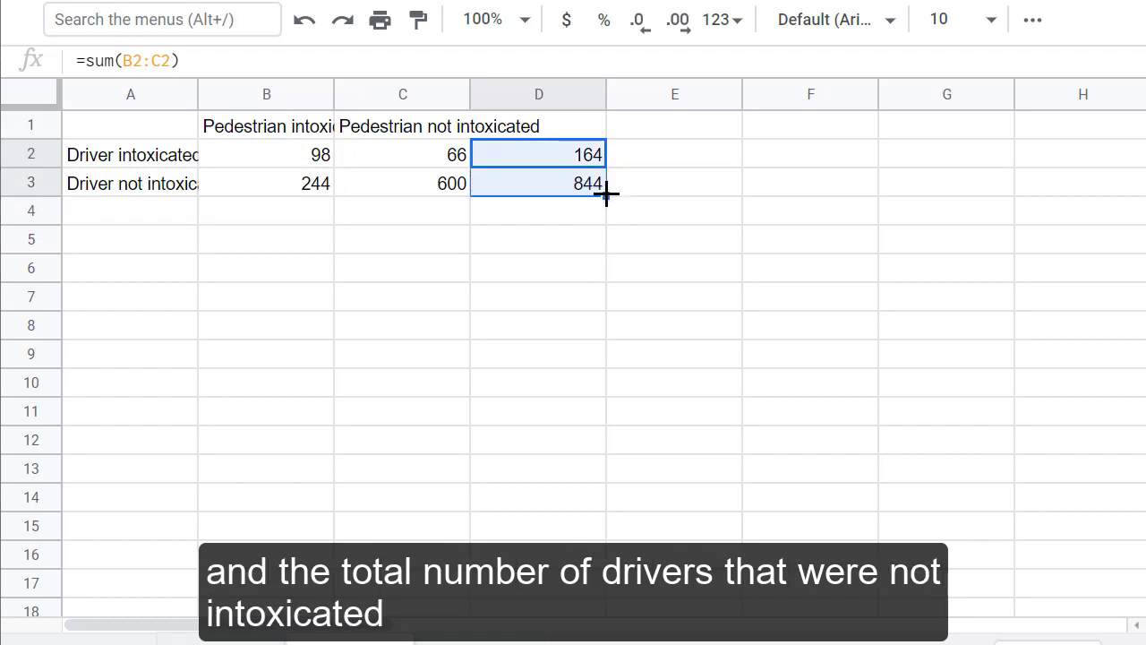
Enter =B2+B3 in B4 and fill it right to C4, giving column totals 342 and 666.
click(315, 220)
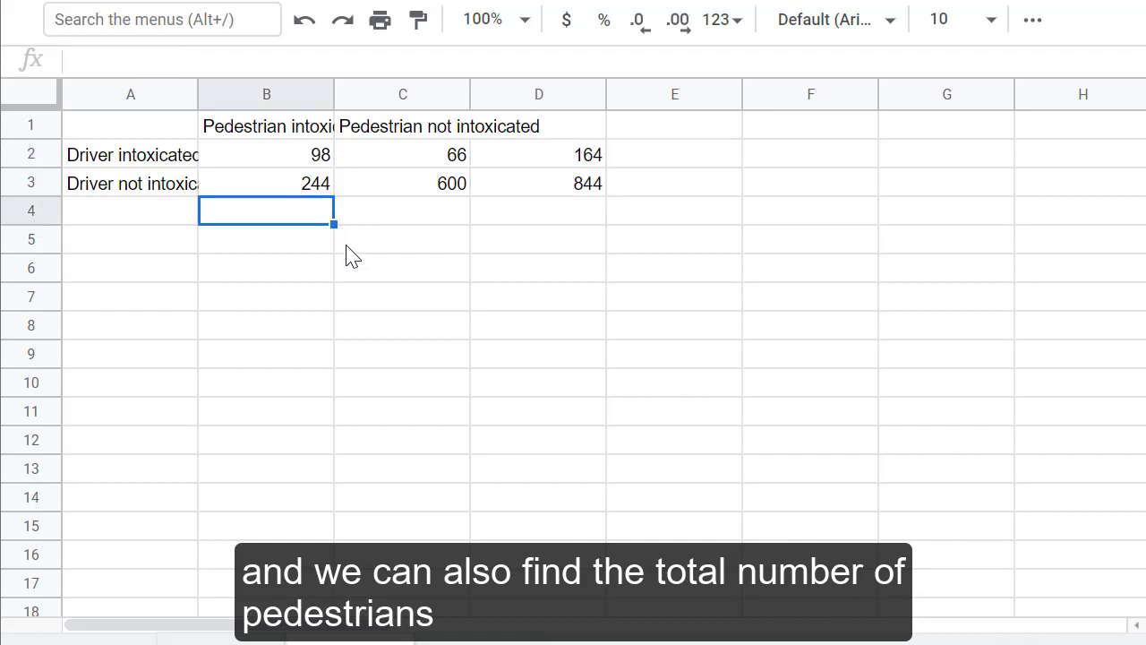
text(=)
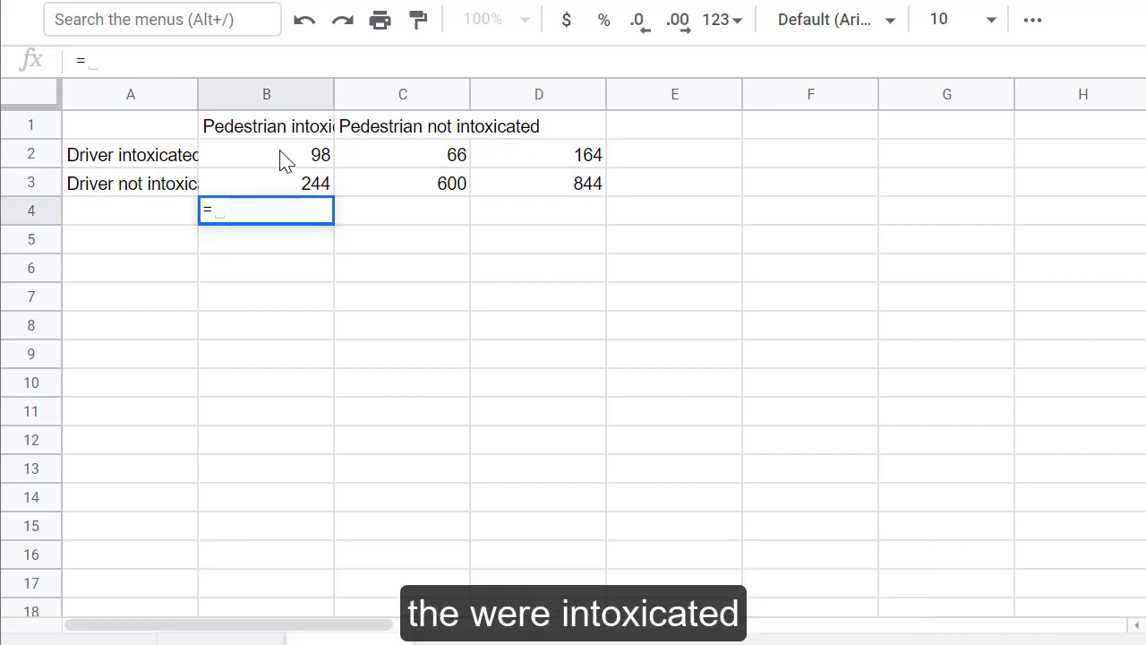
click(282, 157)
text(+)
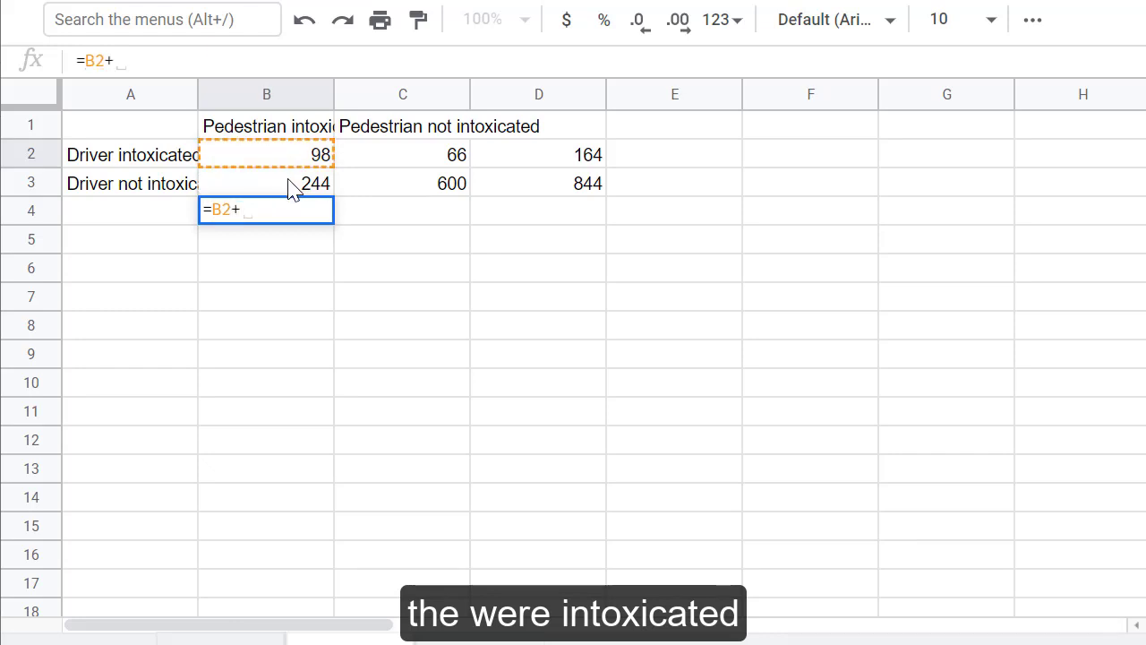
click(290, 181)
key(Return)
click(309, 209)
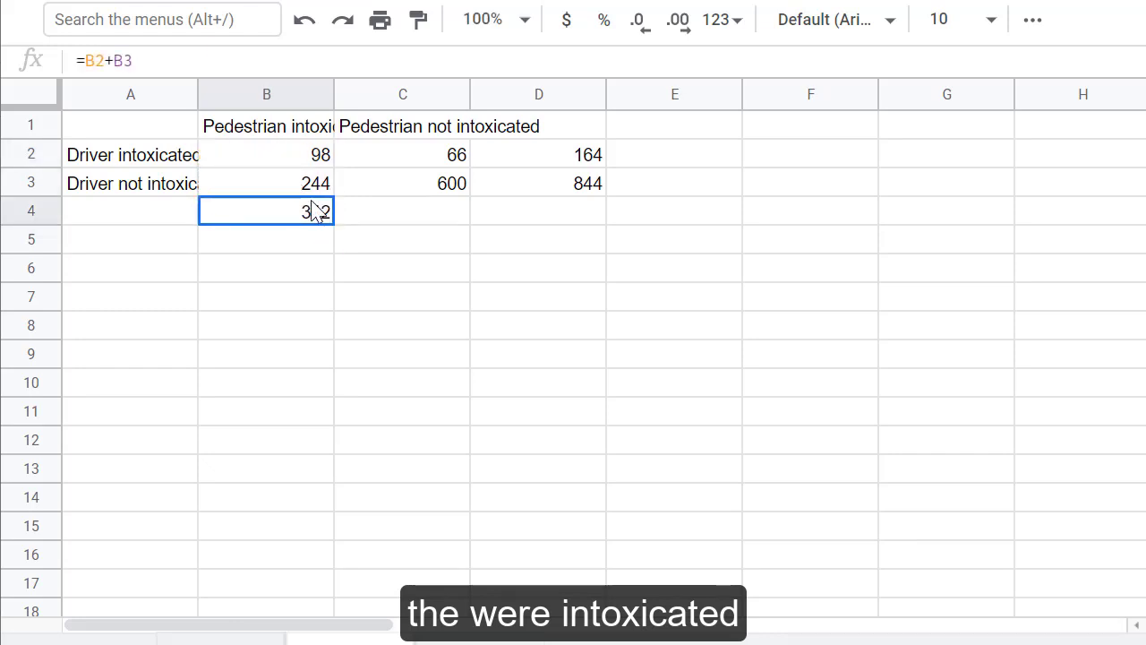
drag(332, 228, 452, 224)
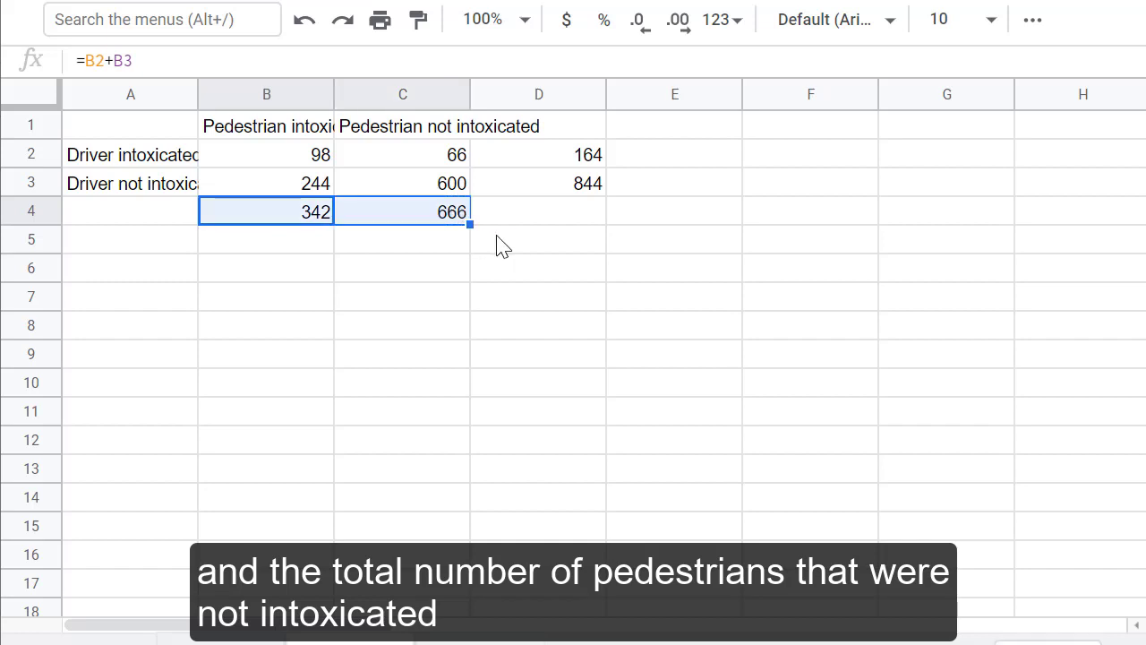
Put the grand total =sum(B2:C3), which is 1008, in D4.
click(542, 224)
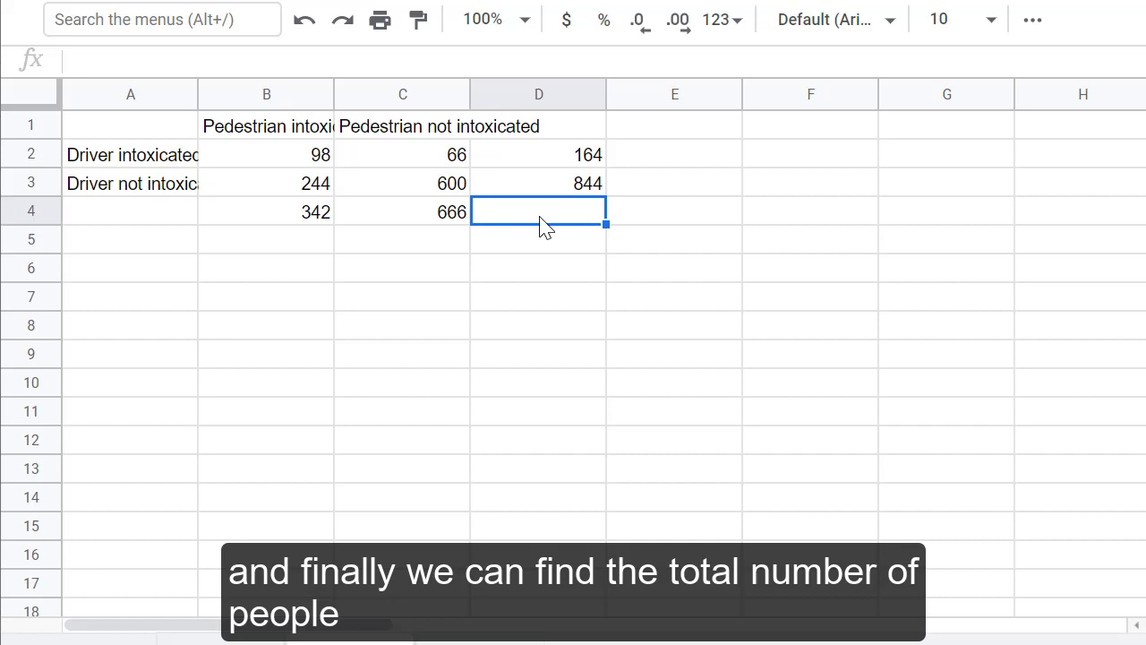
text(=)
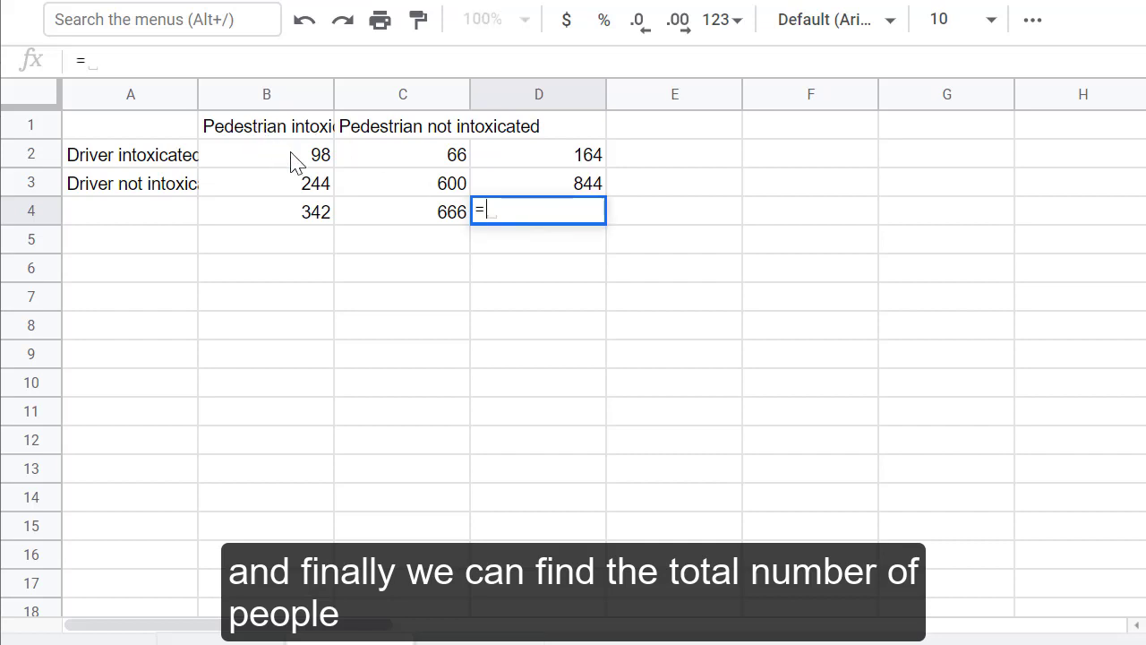
text(sum()
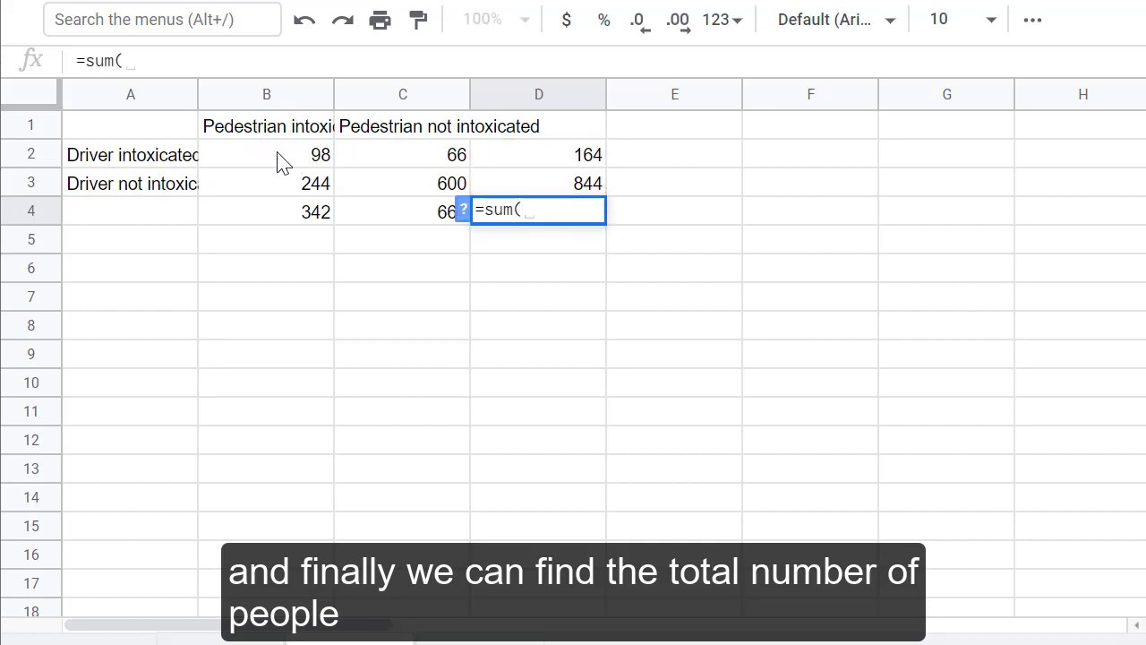
drag(281, 165, 383, 202)
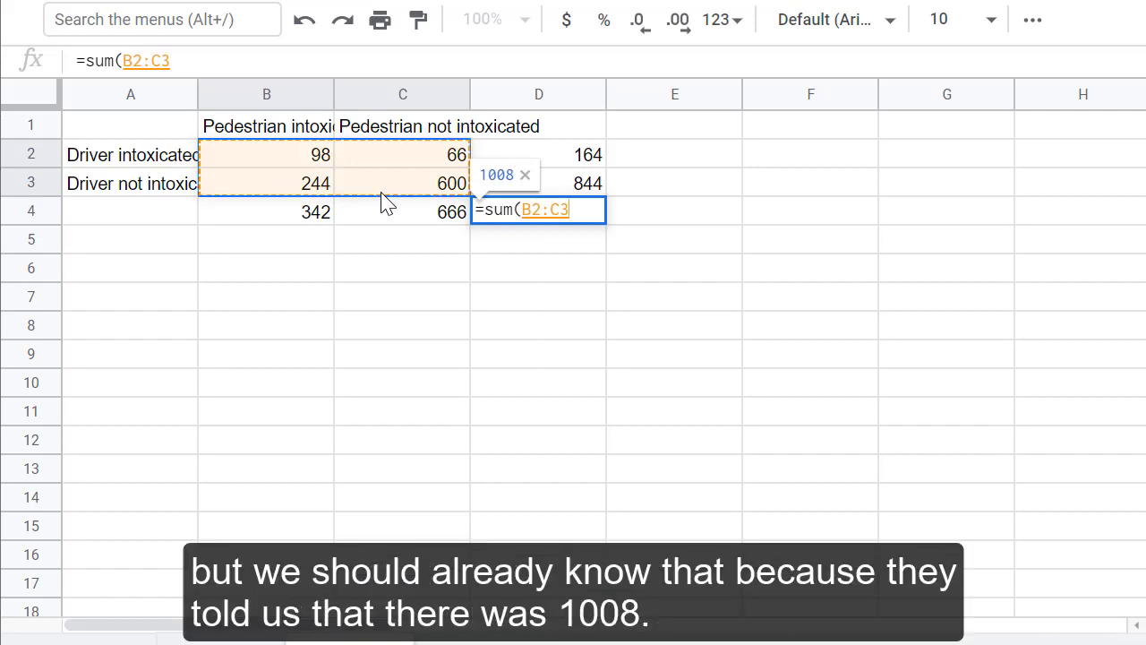
key(Return)
click(516, 219)
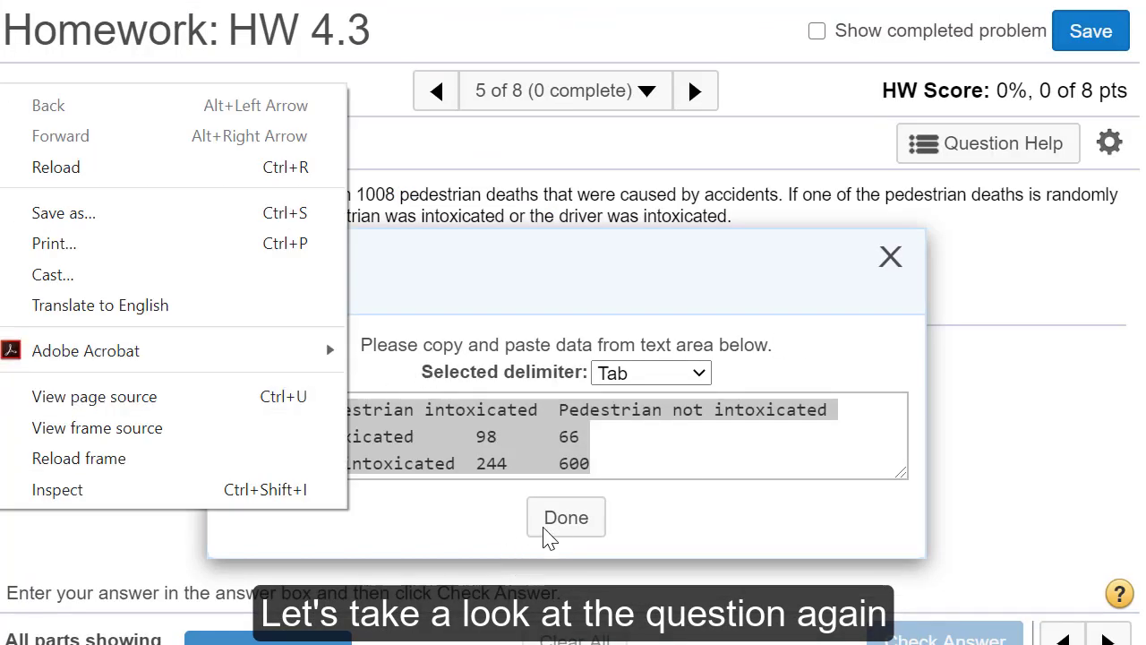
Close the MyLab copy-data window to reread the full question.
click(565, 519)
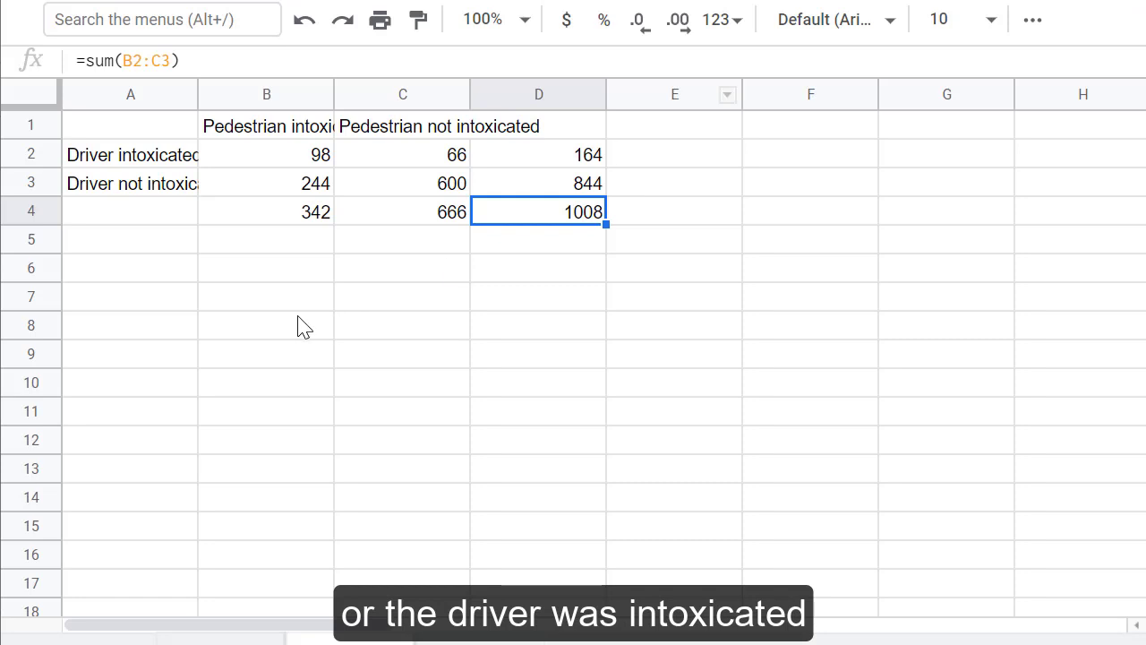
Label cell B7 as P(DIntox or PIntox).
click(287, 305)
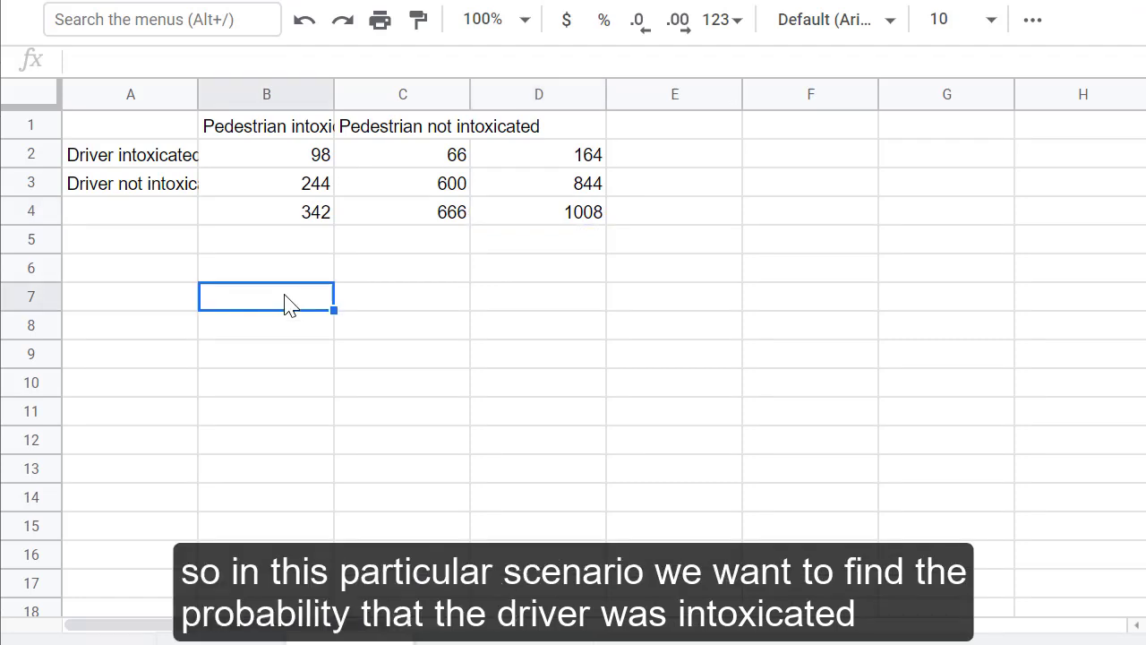
text(P)
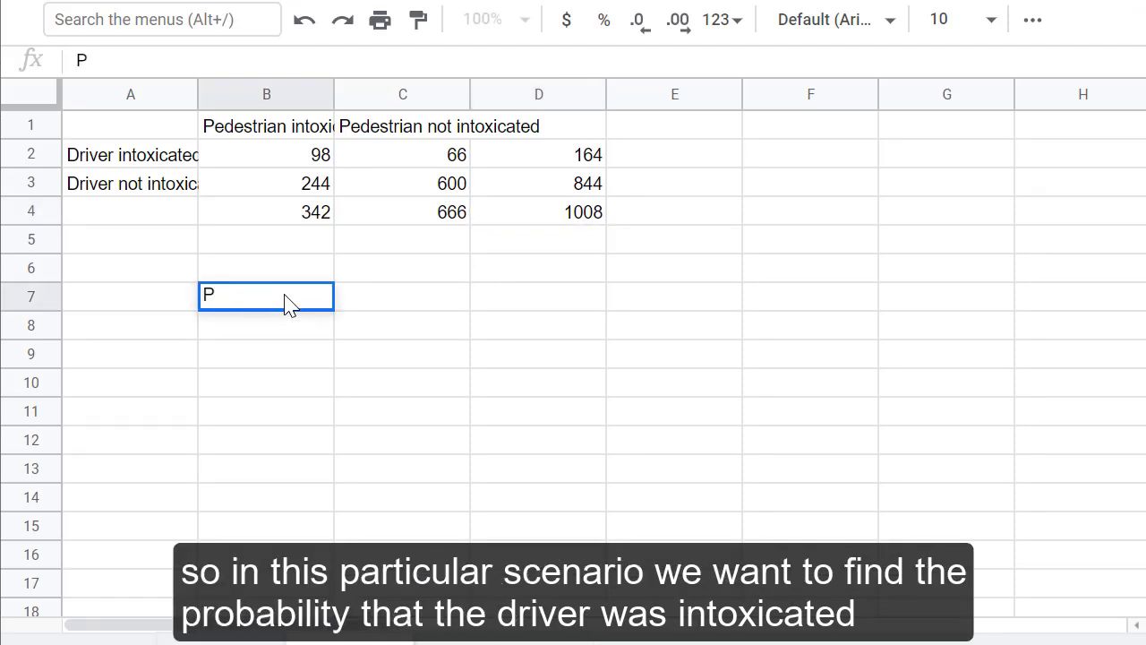
text((Din)
key(BackSpace)
key(BackSpace)
text(Inx)
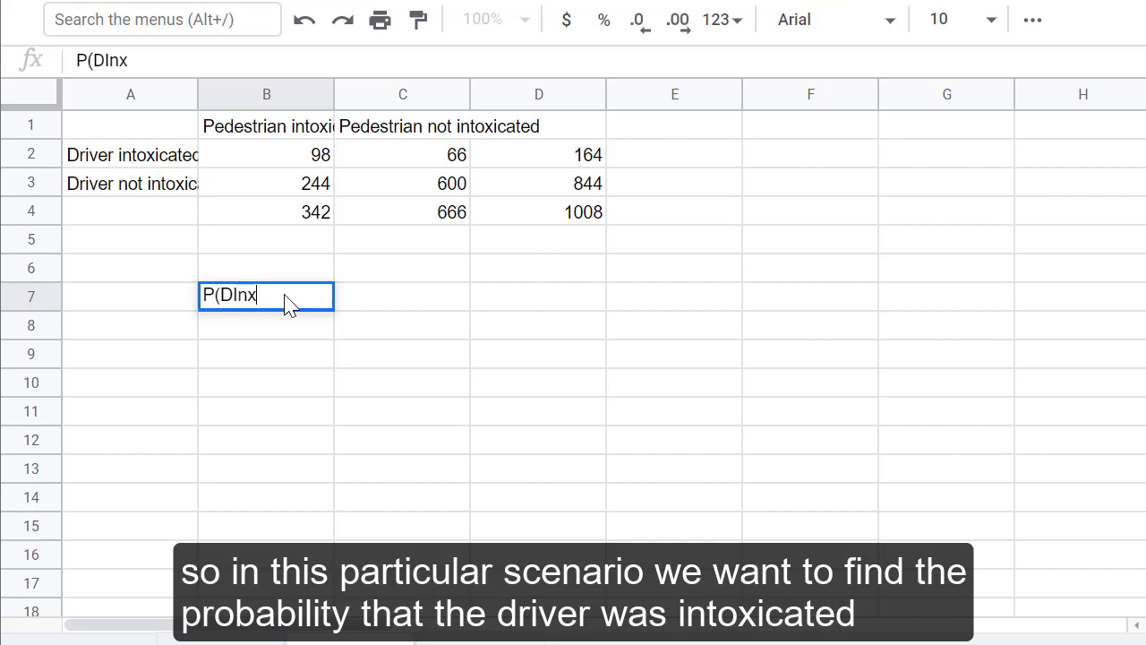
key(BackSpace)
key(BackSpace)
text(ntox)
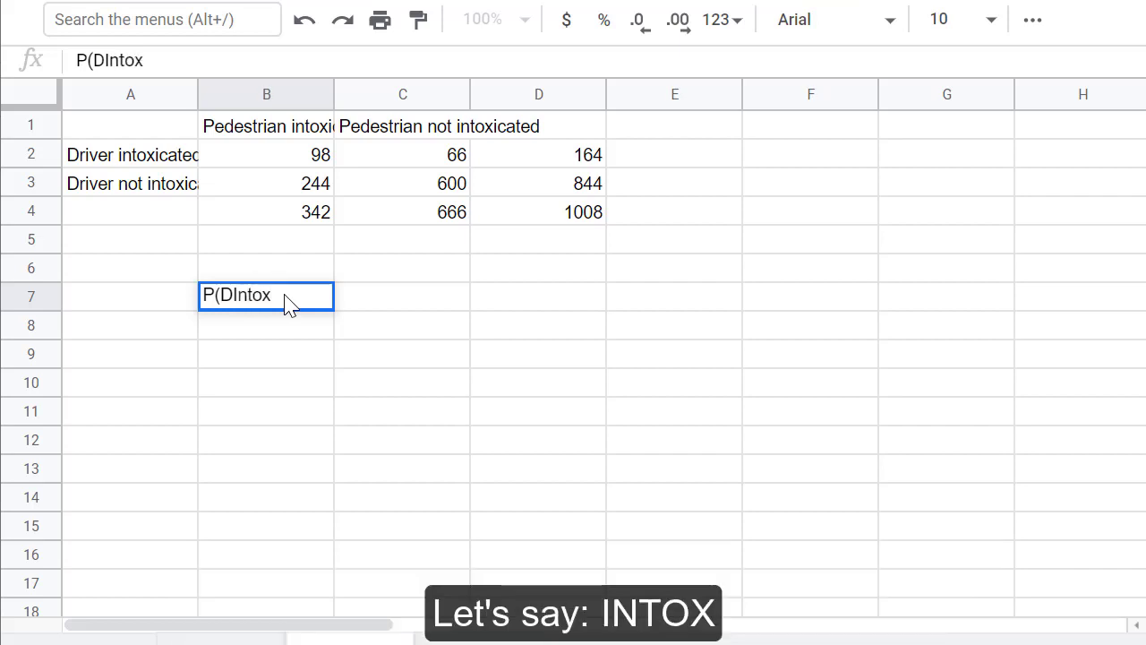
text( o)
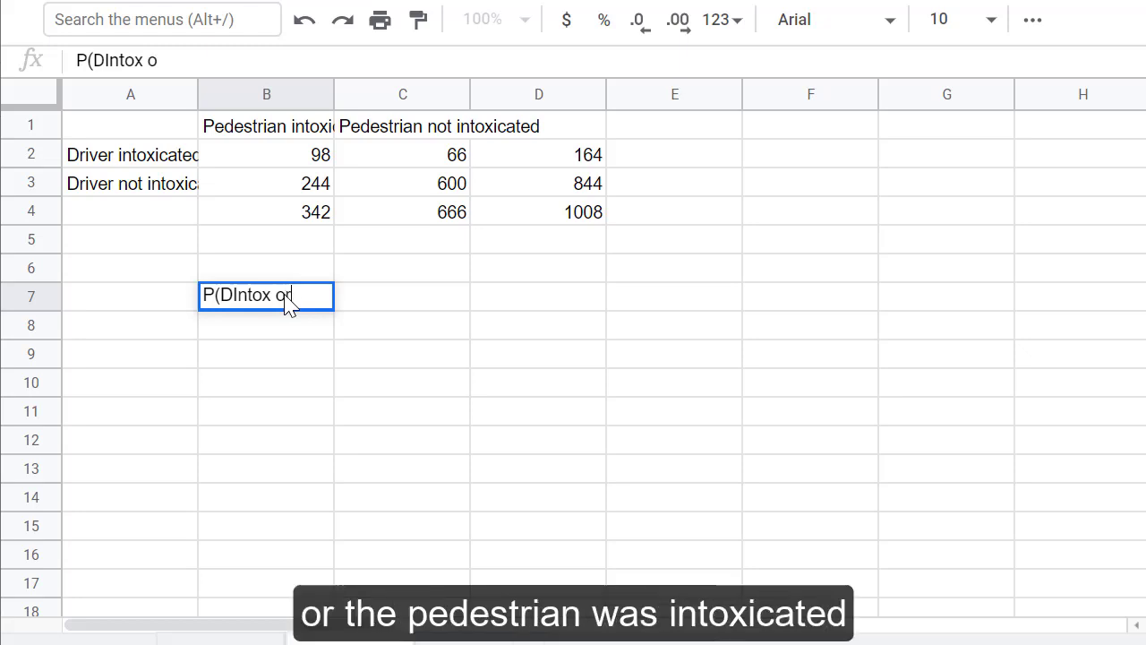
text(r PInt)
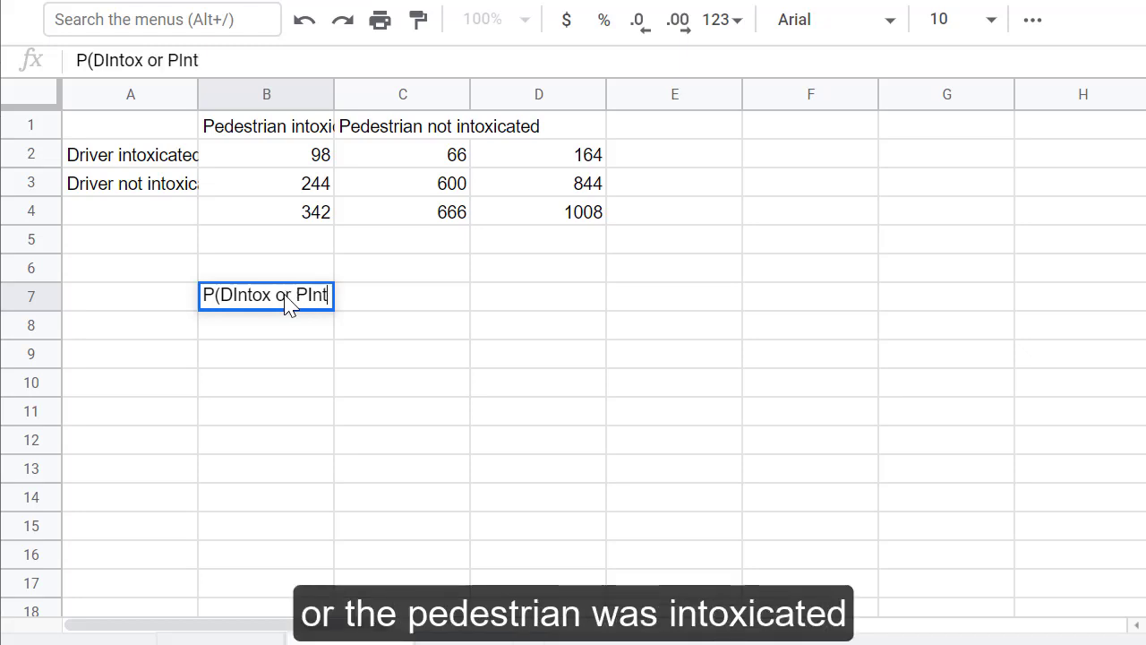
text(ox))
key(Tab)
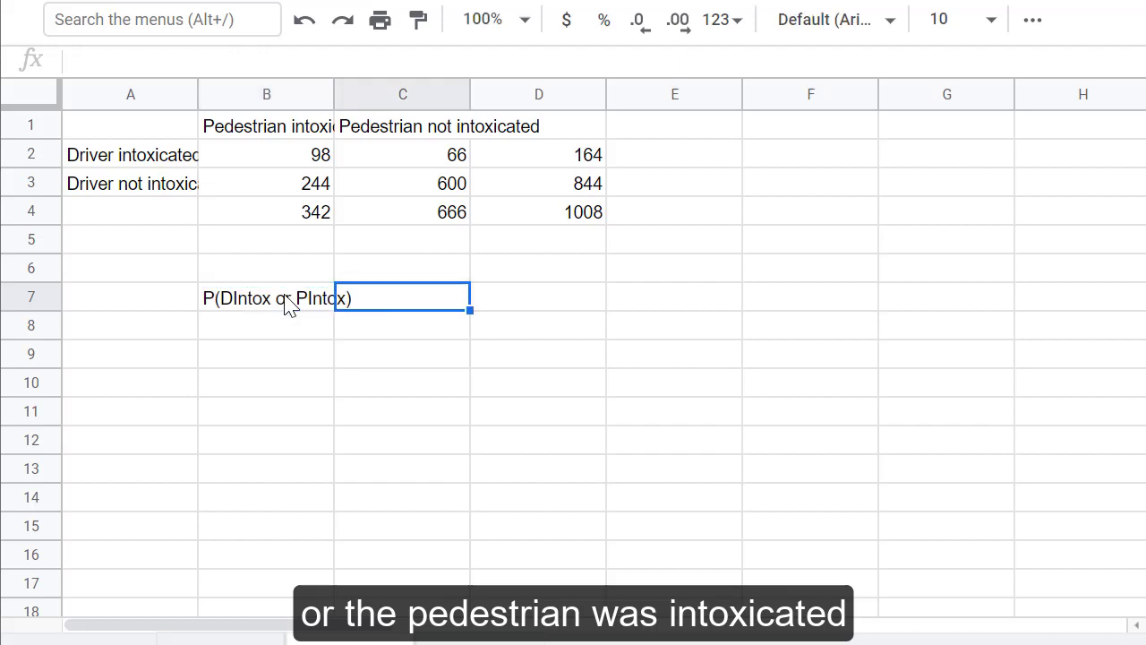
key(Right)
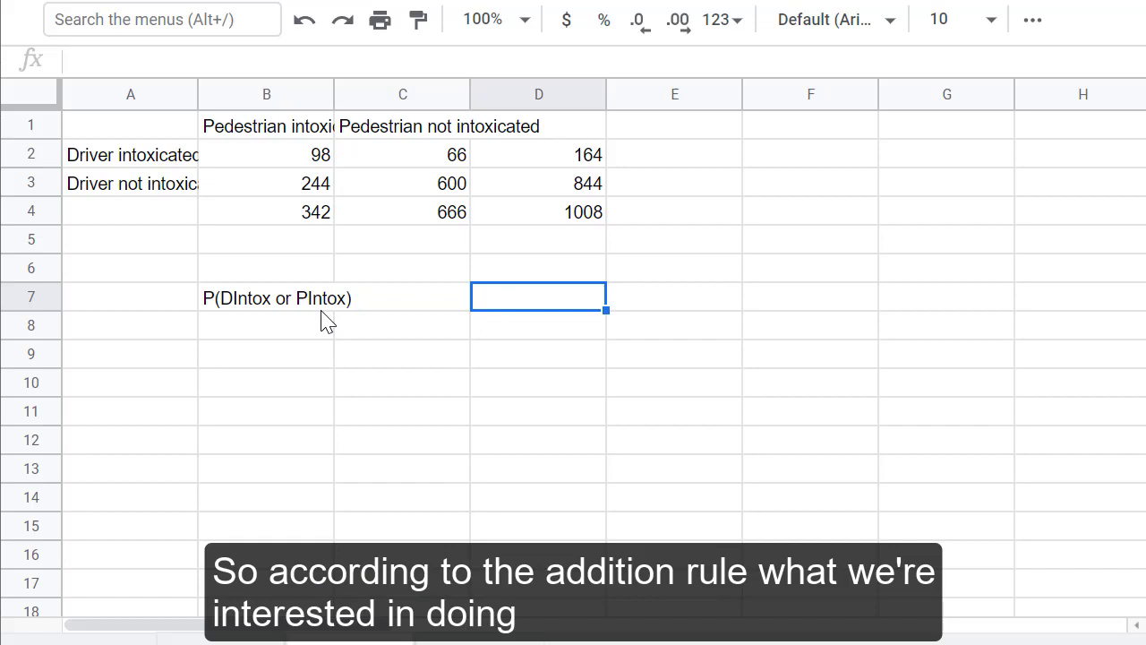
Clear a stray '=' from C7 and start the P(DIntox) label in D7.
click(402, 301)
text(=)
key(Return)
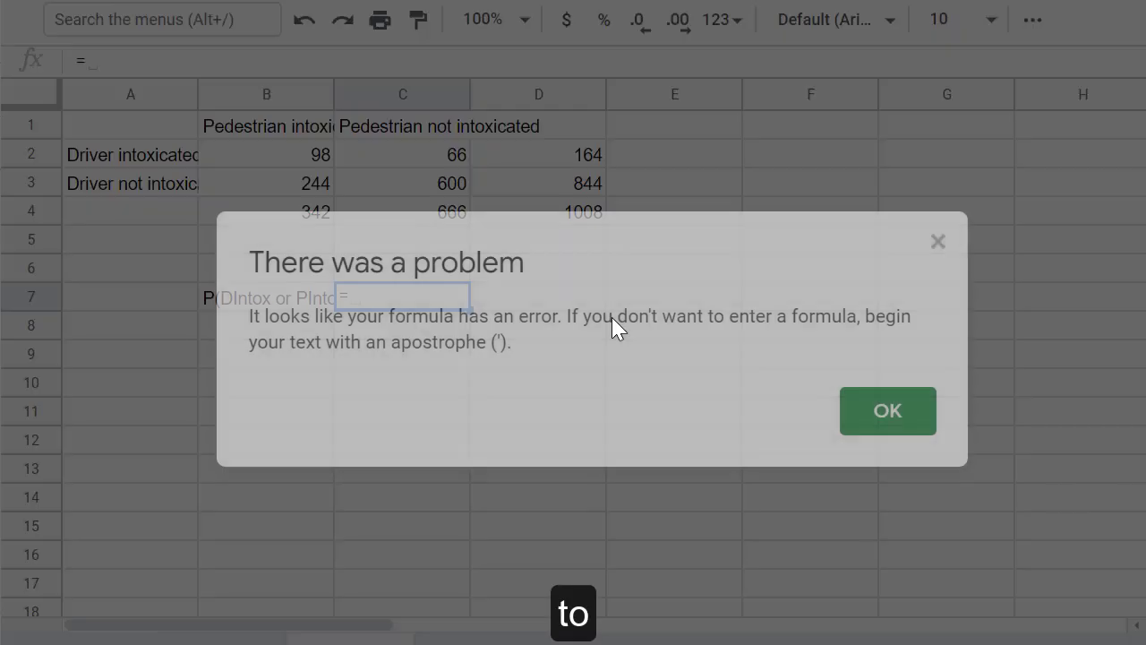
click(888, 413)
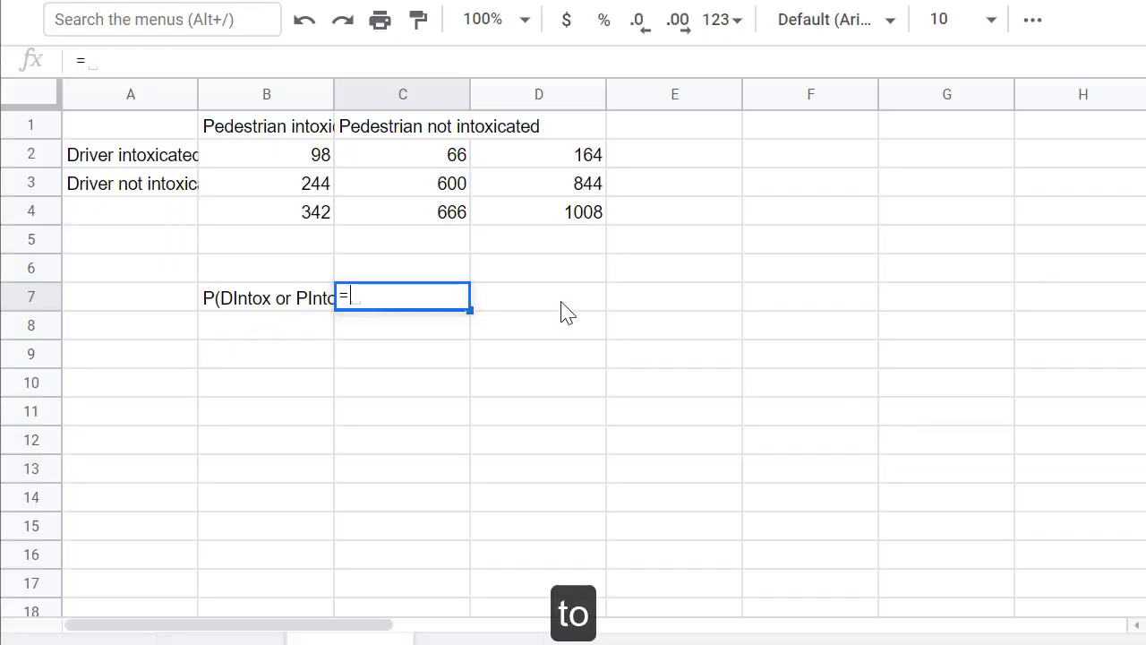
key(BackSpace)
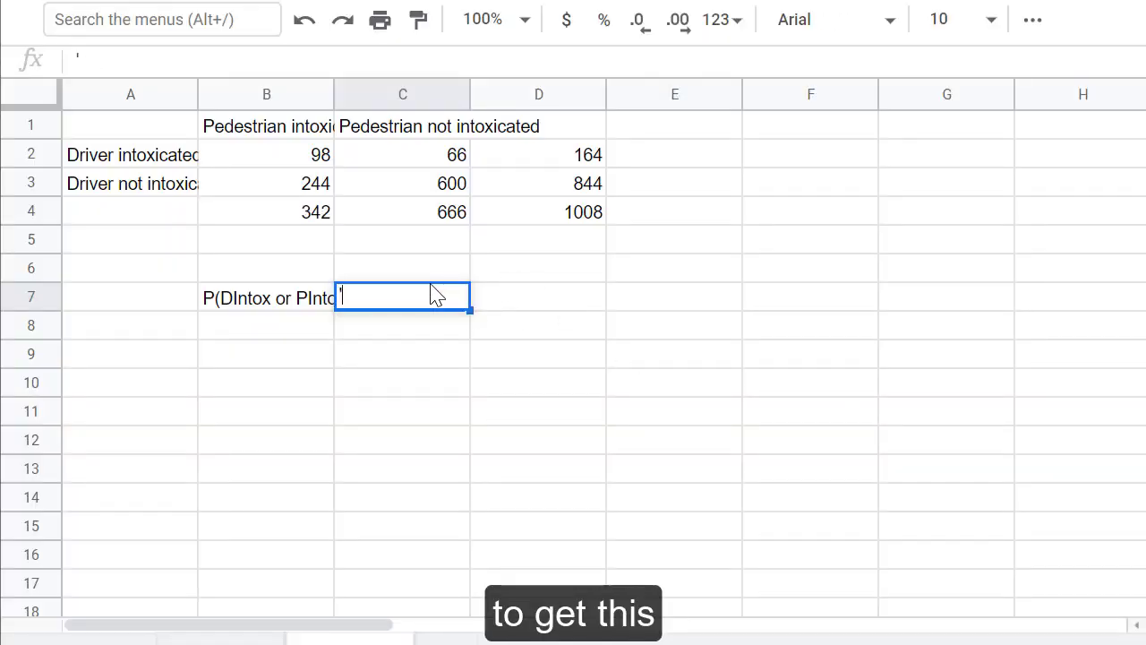
key(Tab)
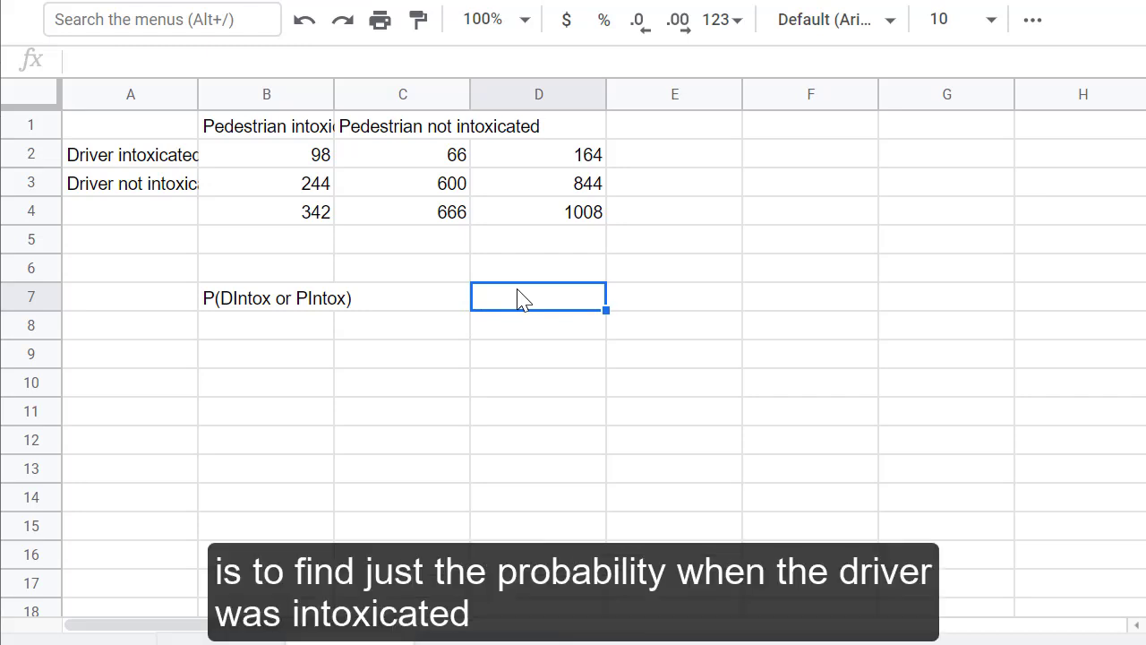
text(P()
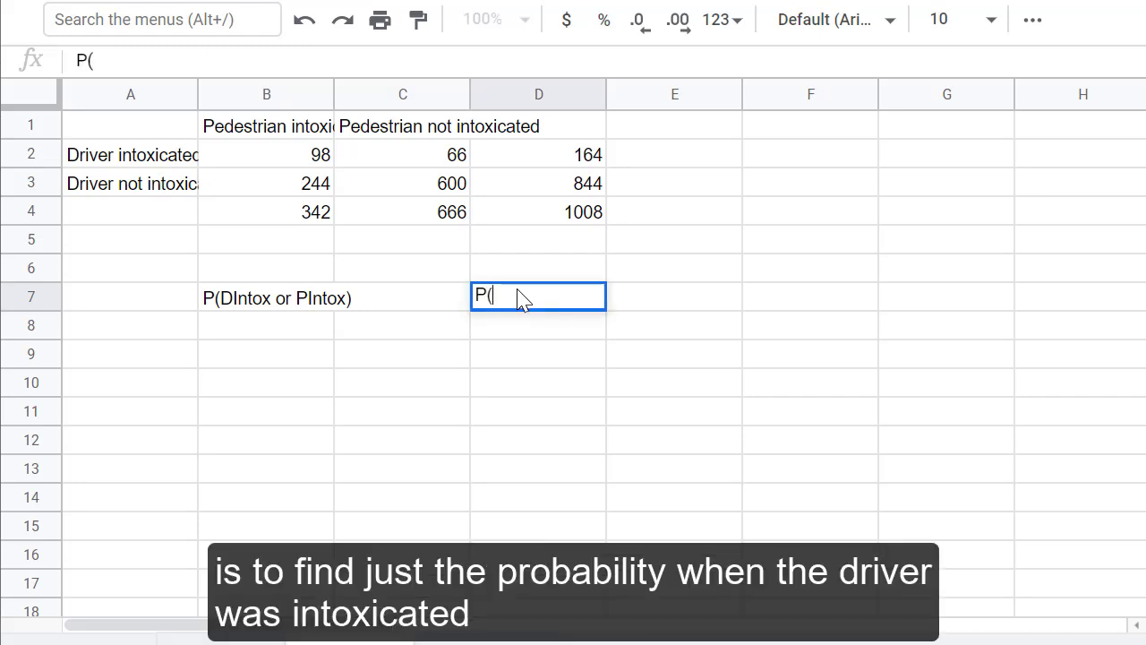
text(DIntox)
Finish the P(DIntox) label in D7 and label E7 as P(PIntox).
click(652, 302)
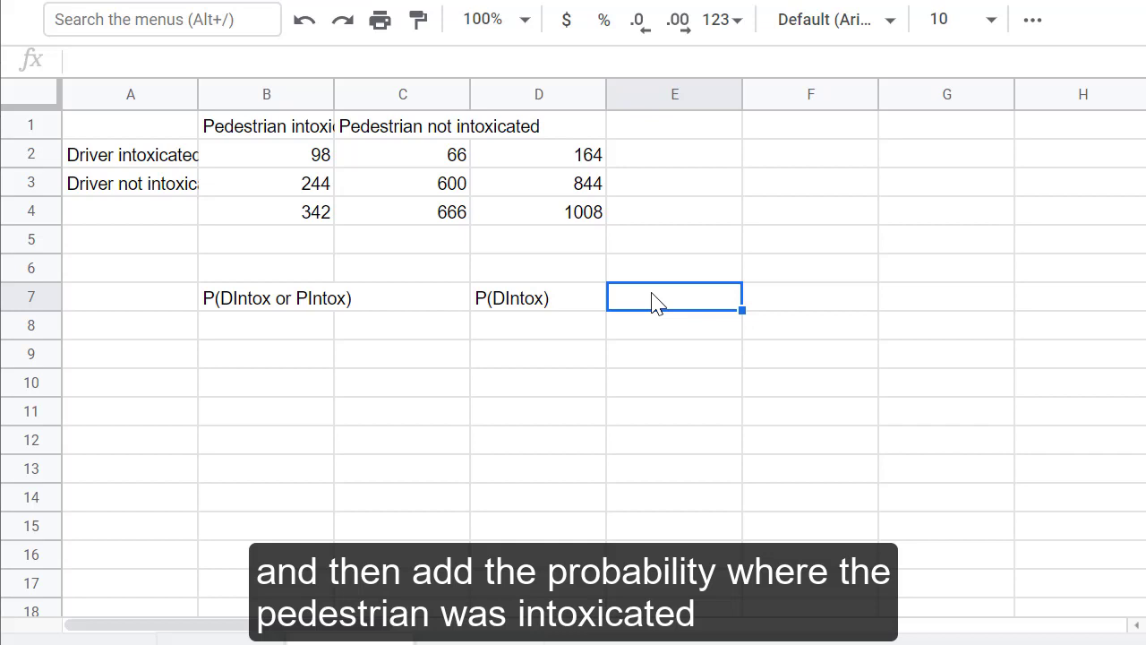
text(()
key(BackSpace)
text(P)
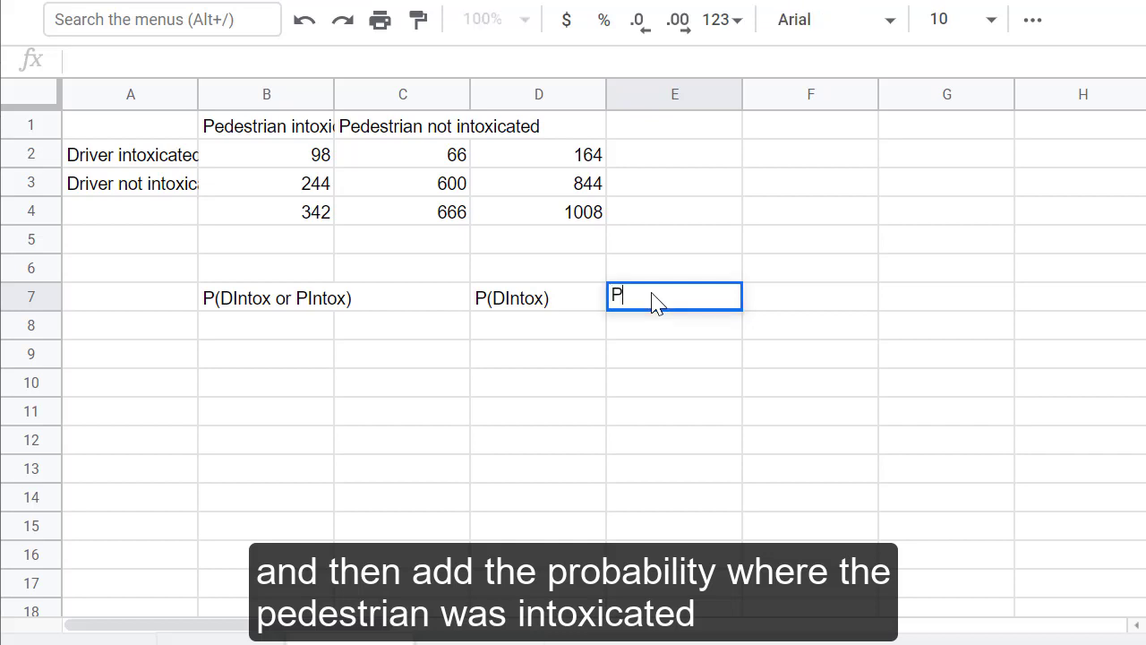
text((PIntox))
key(Tab)
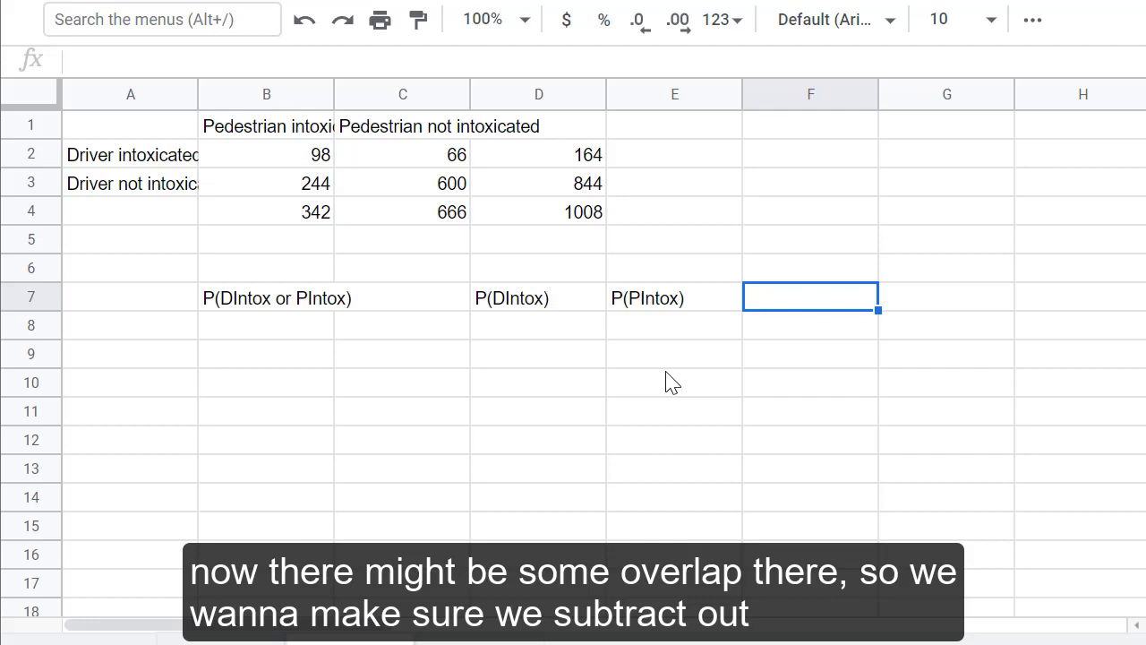
Type the label P(DIntox and PIntox) in F7.
text(P)
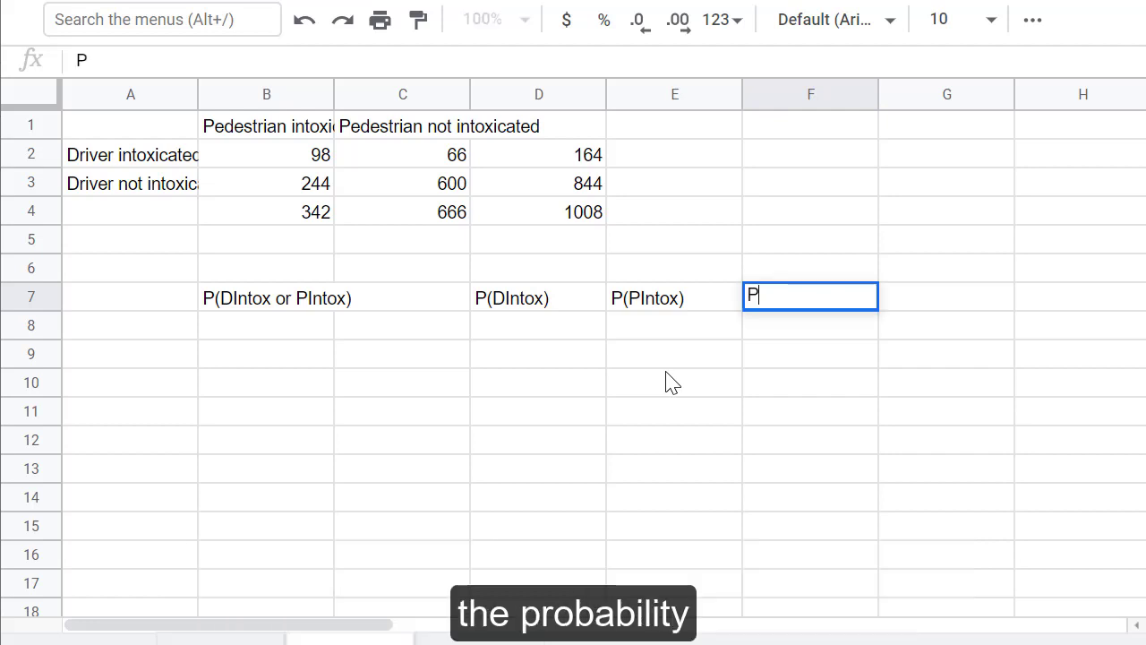
text(()
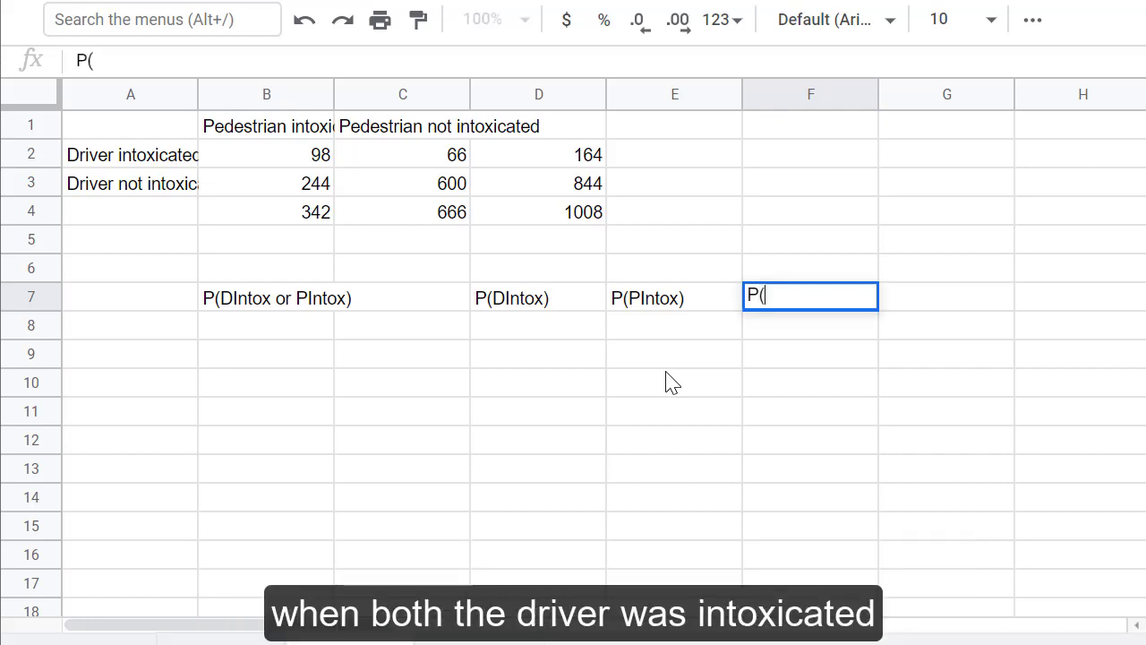
text(B)
key(BackSpace)
text(DIn)
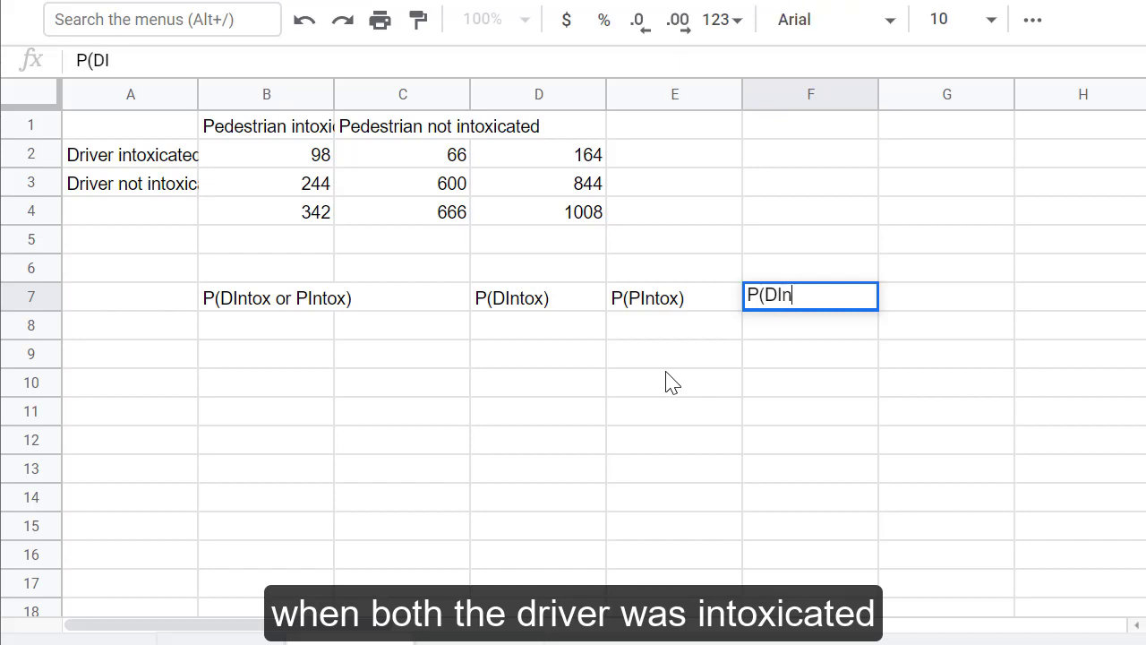
text(tox and )
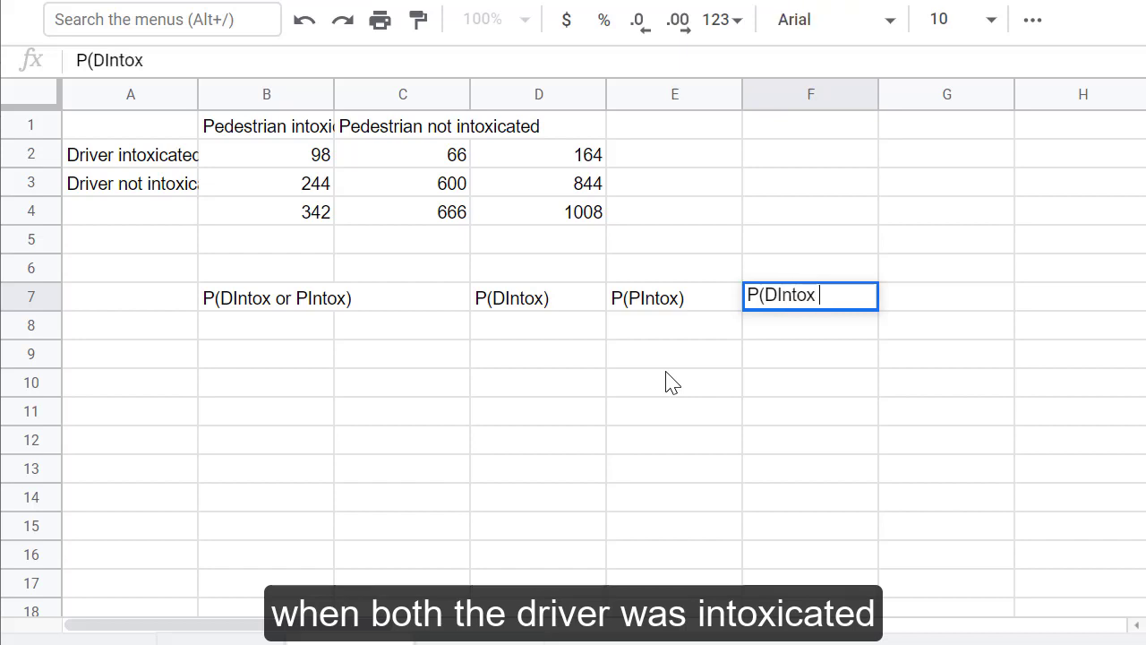
text(P)
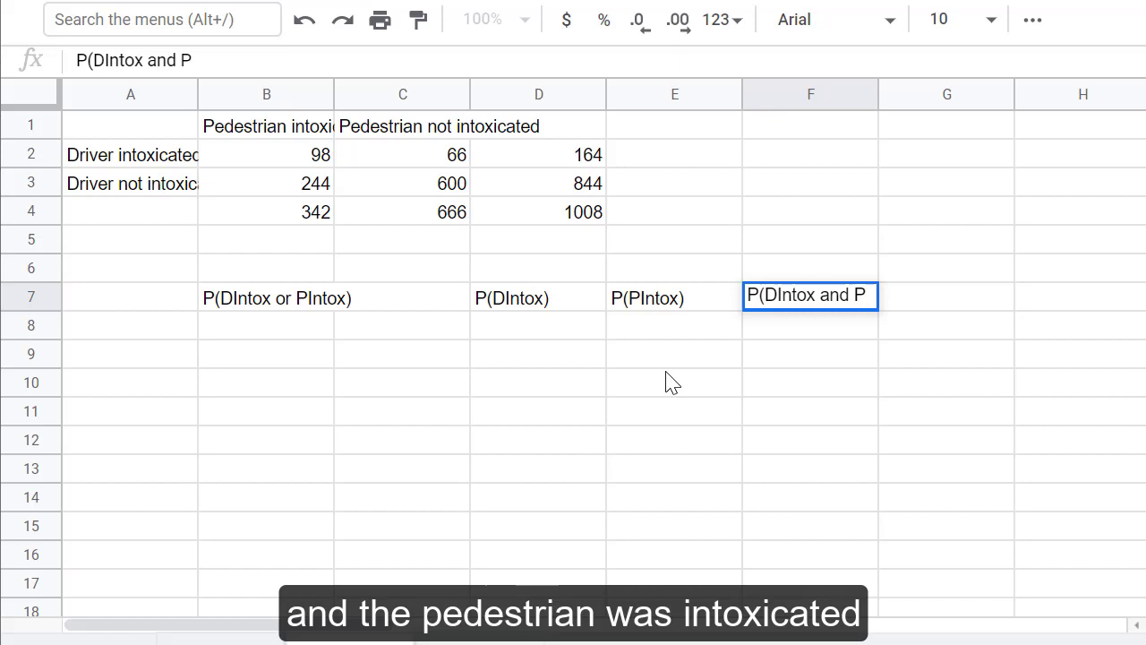
text(Intox))
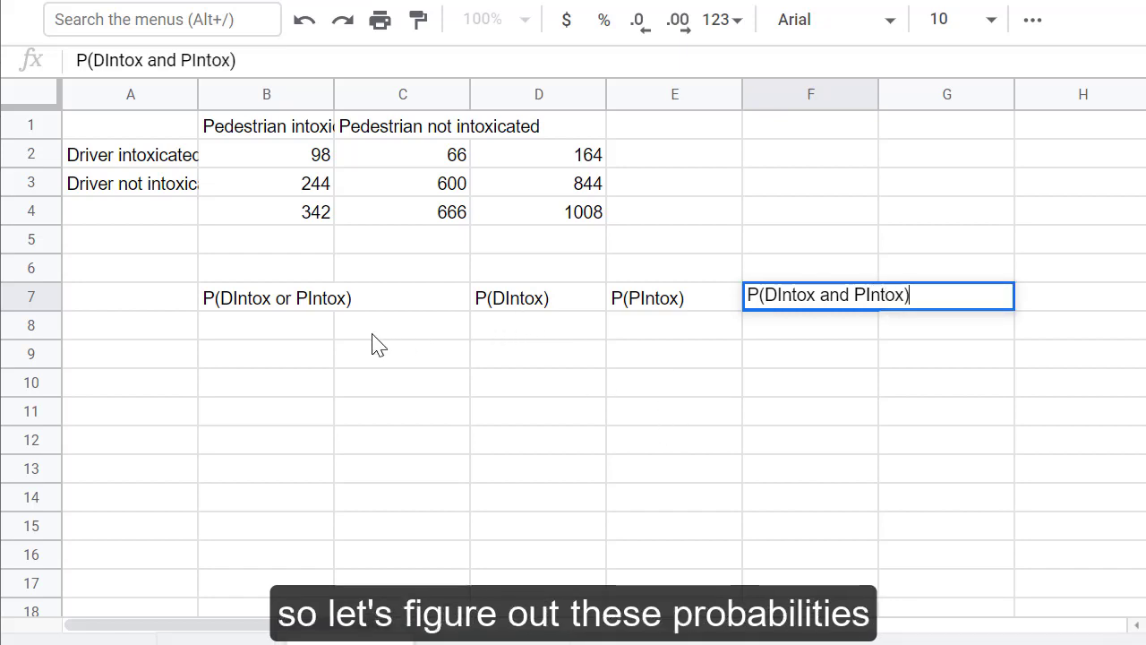
Point out the both-intoxicated count 98 and the Driver intoxicated row of counts.
click(516, 331)
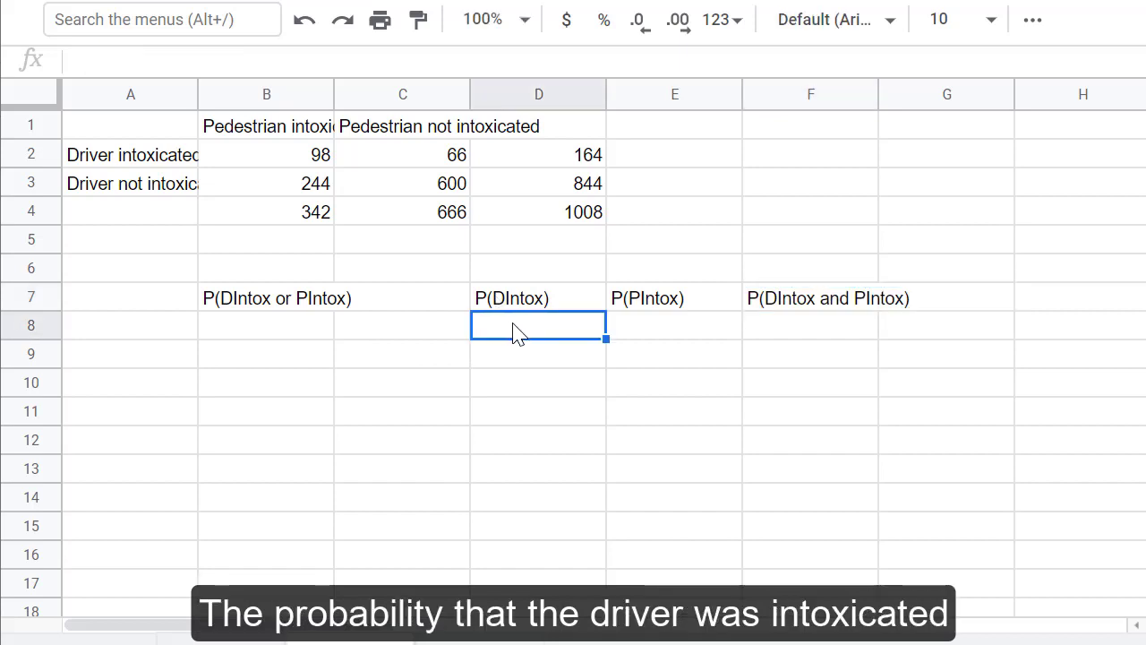
click(292, 165)
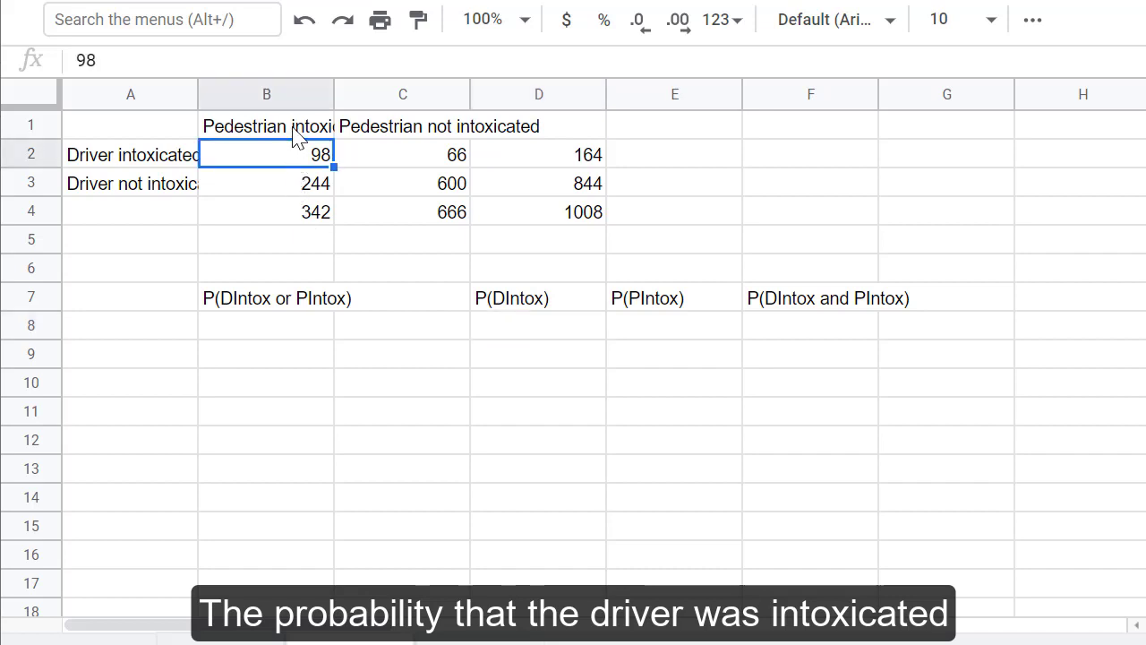
click(124, 163)
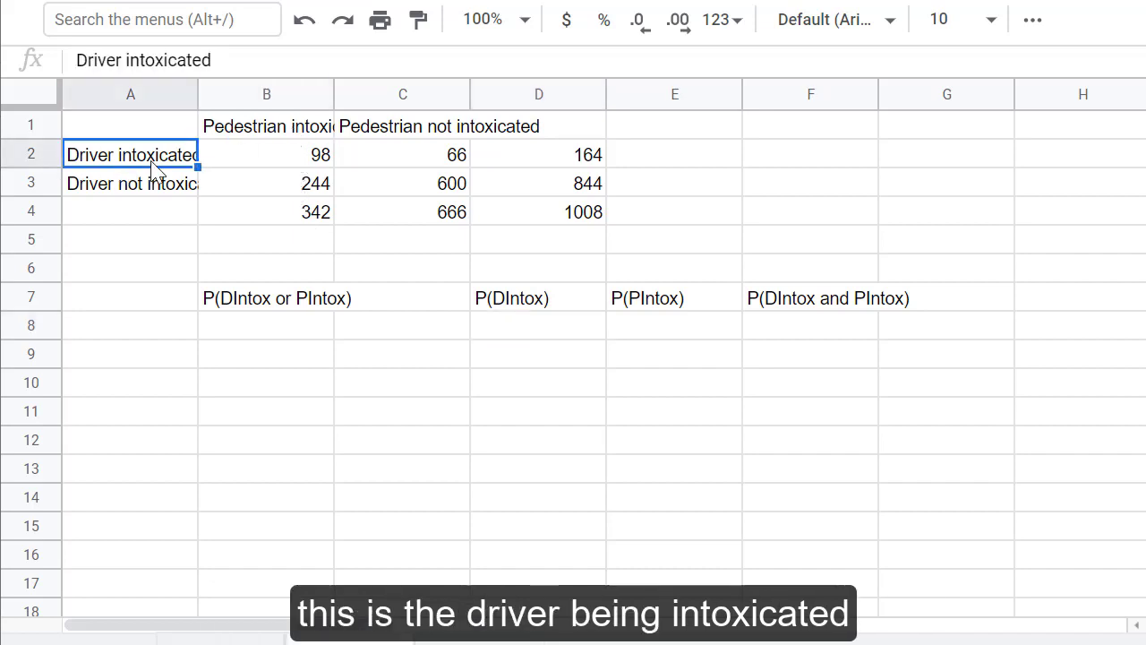
shift+click(576, 156)
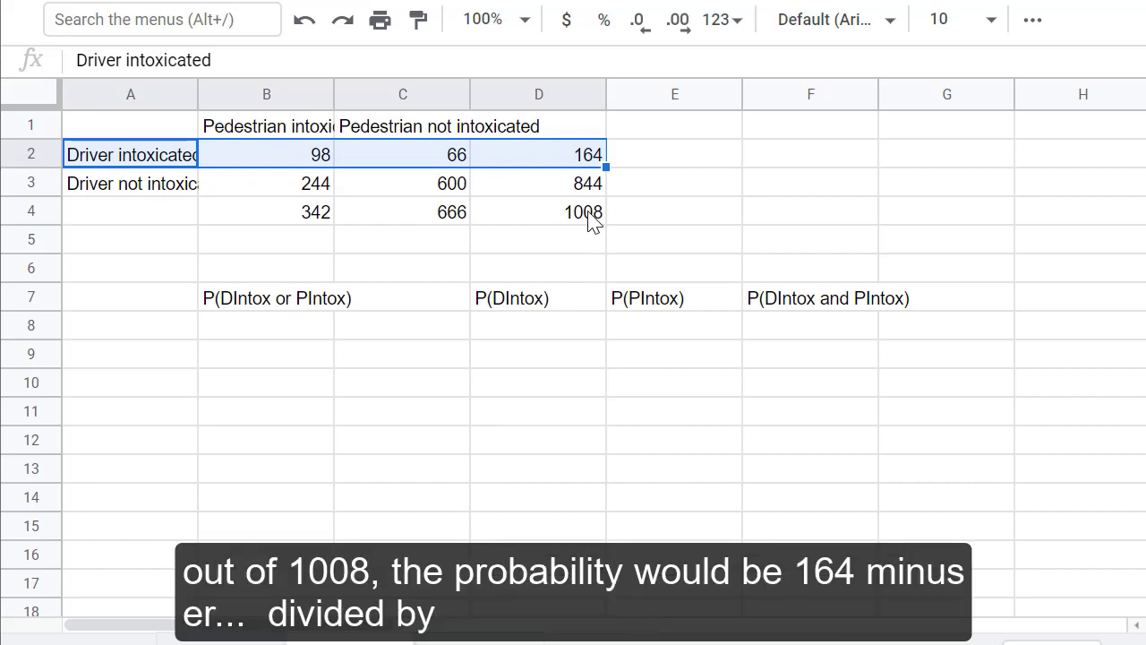
Enter =D2/D4 in D8, giving P(DIntox) = 0.1626984127.
click(555, 337)
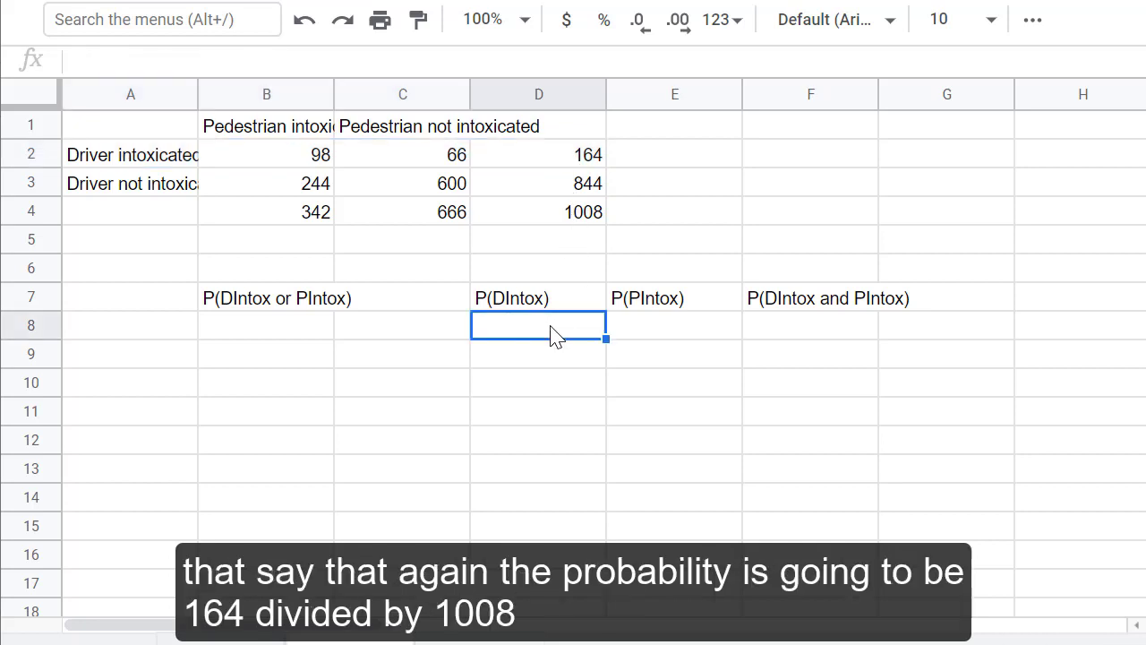
text(=)
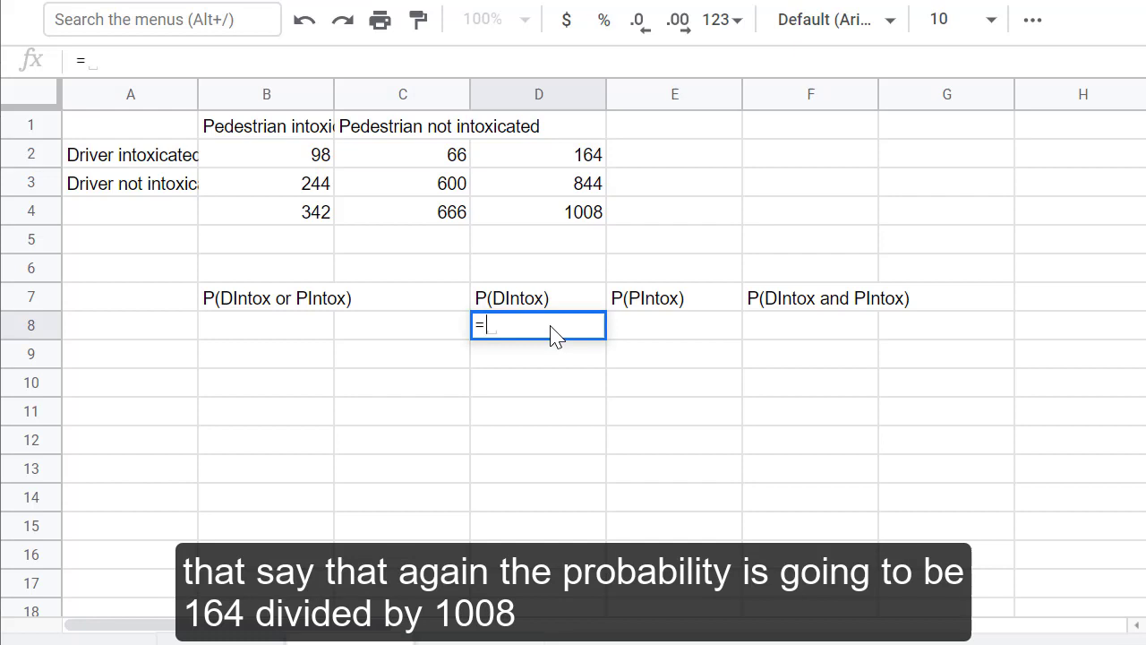
click(555, 166)
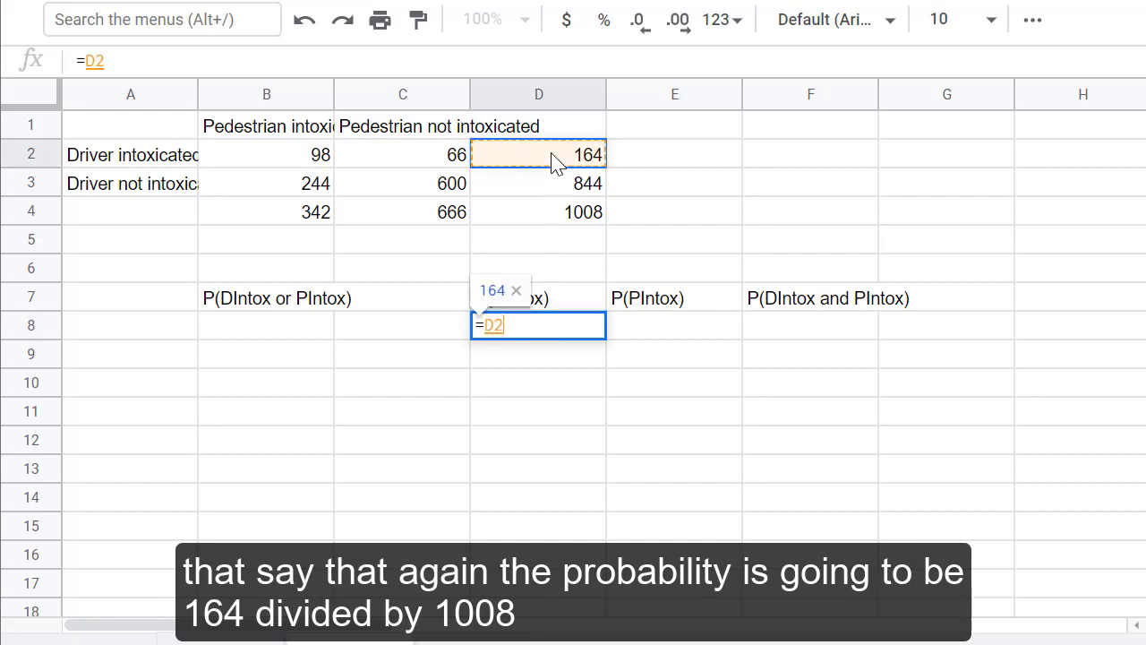
text(/)
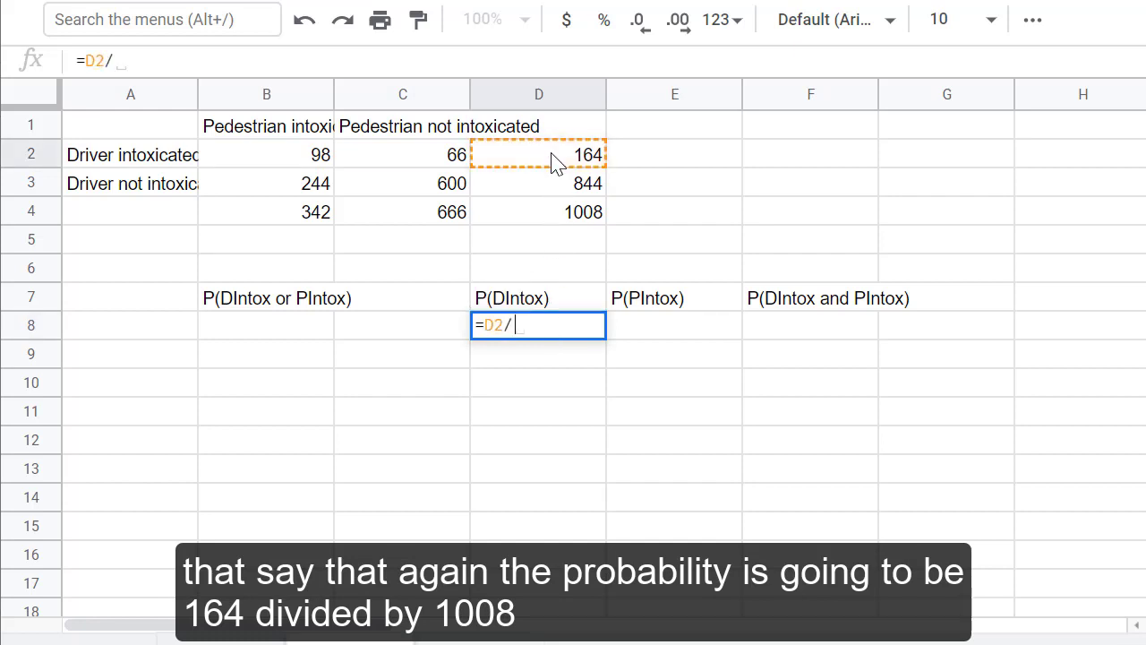
click(561, 215)
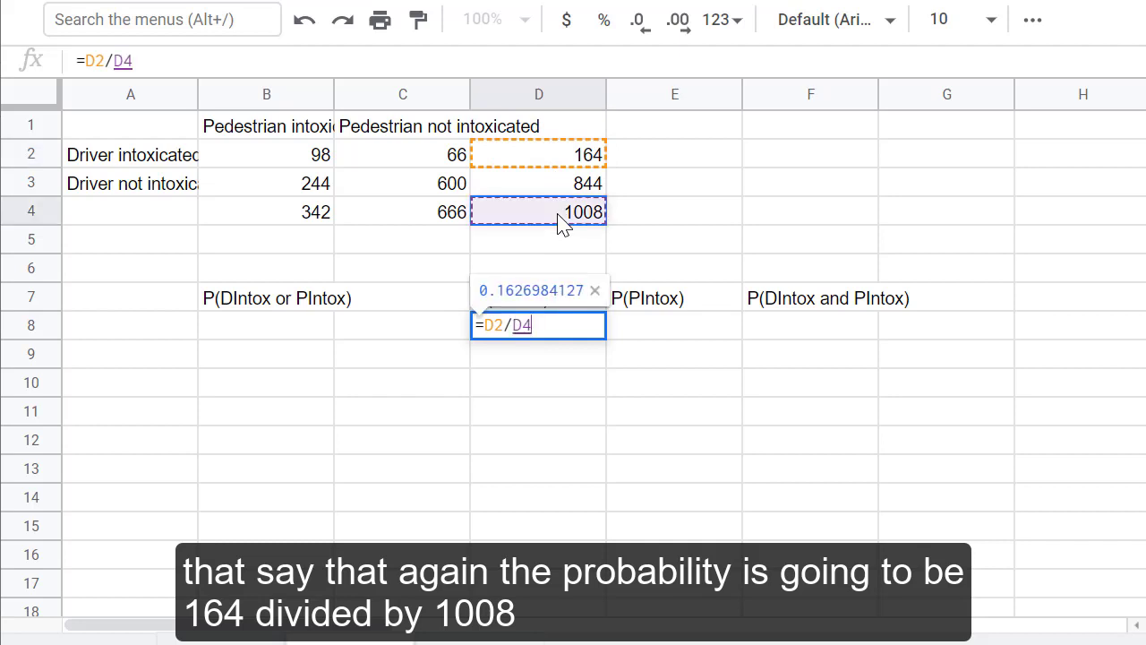
key(Tab)
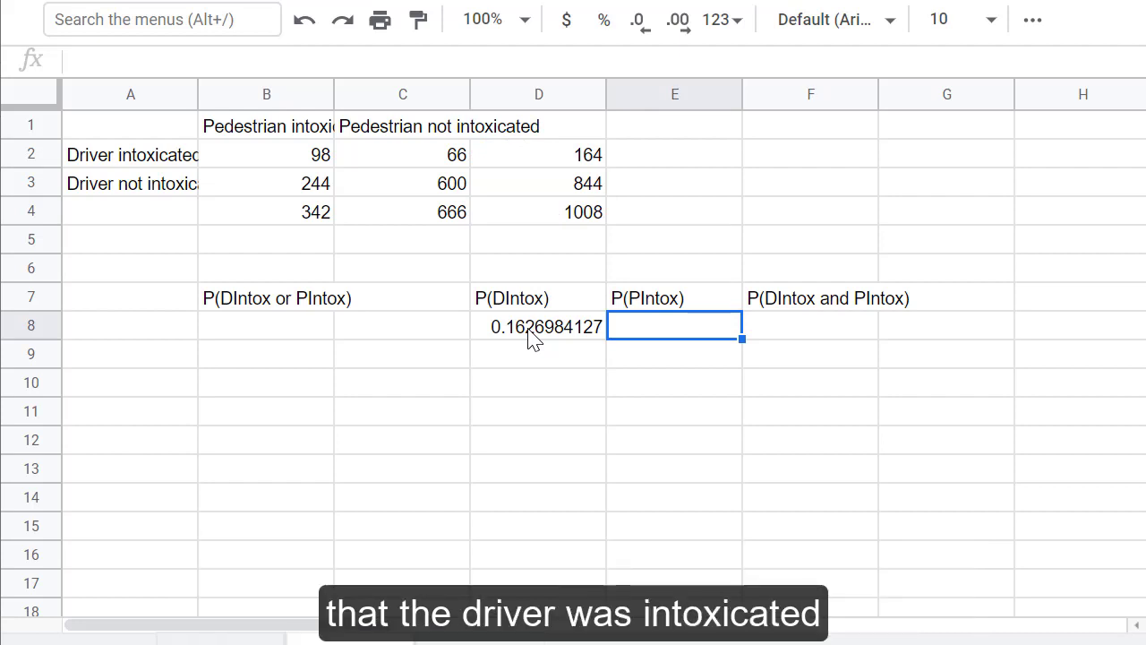
Enter =B4/D4 in E8, giving P(PIntox) = 0.3392857143.
click(296, 221)
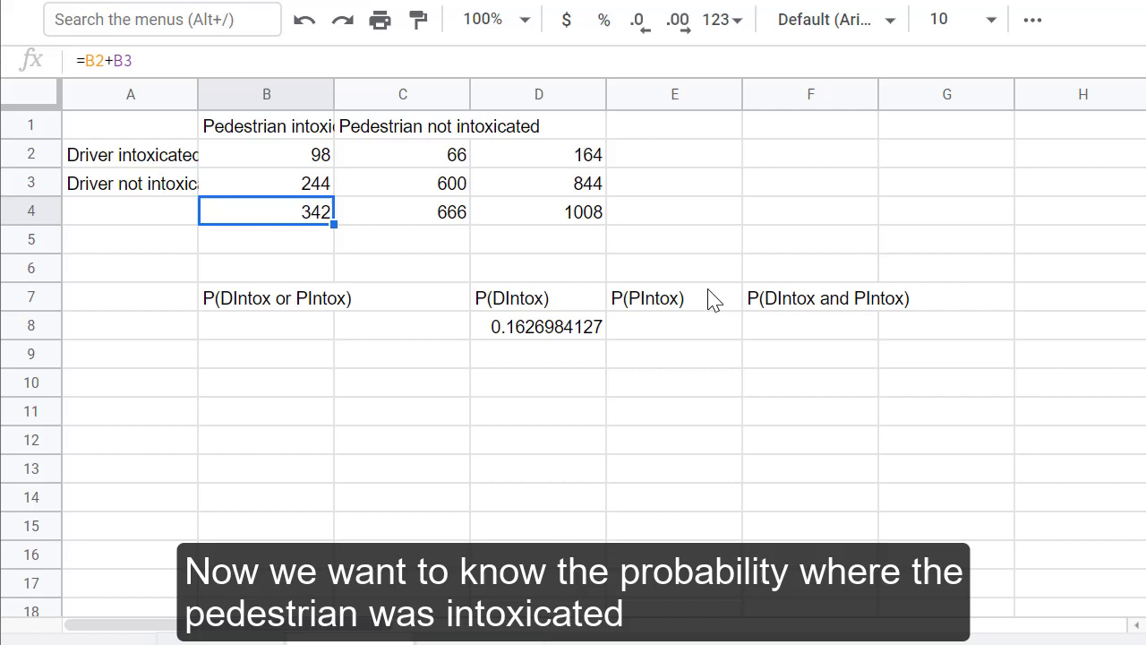
click(667, 333)
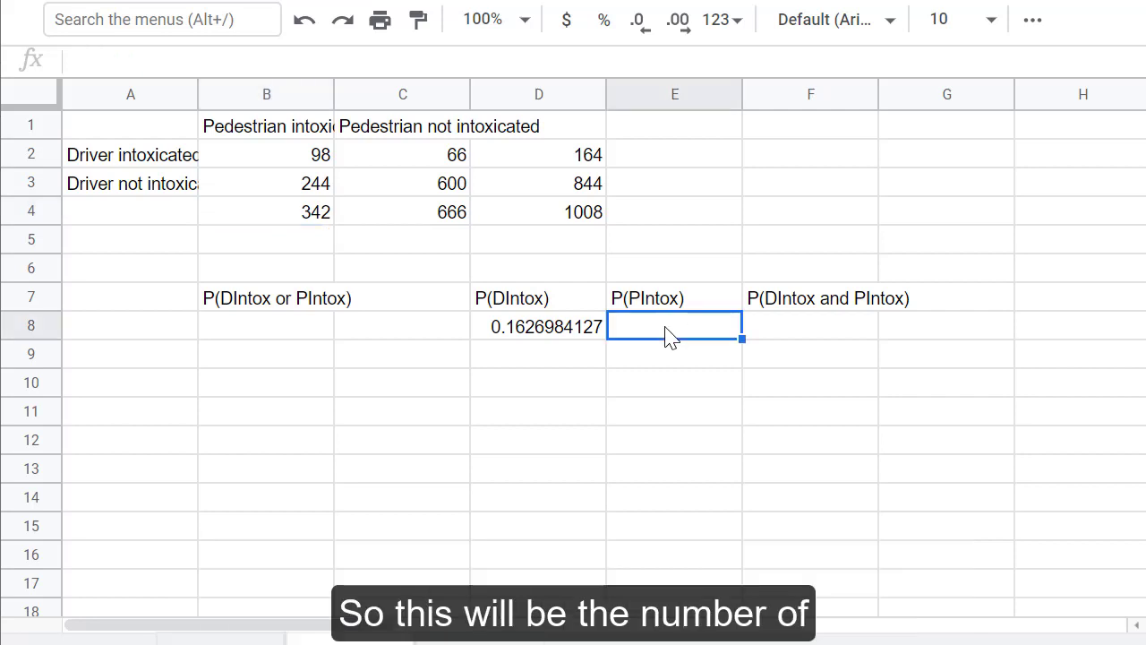
text(=)
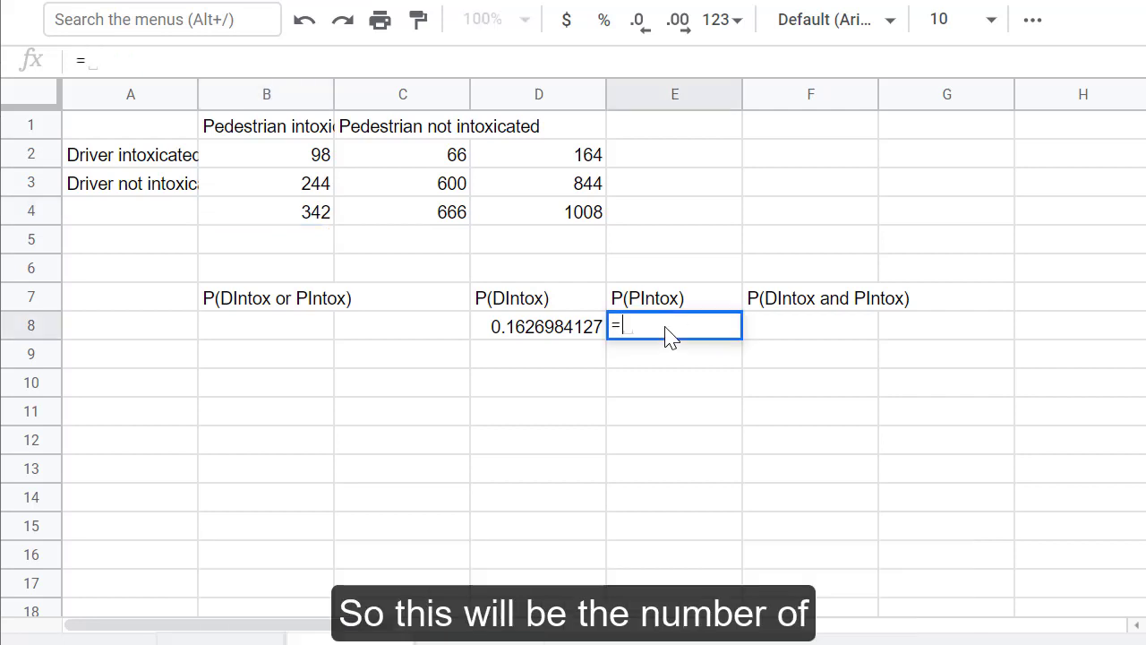
click(302, 216)
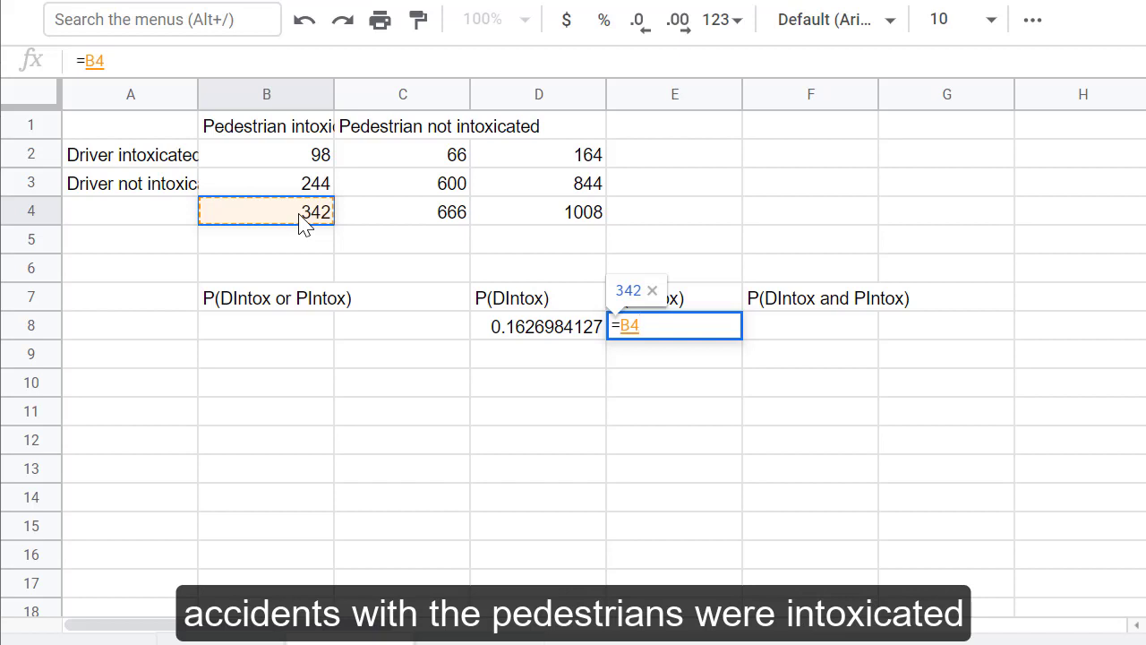
text(/)
click(584, 222)
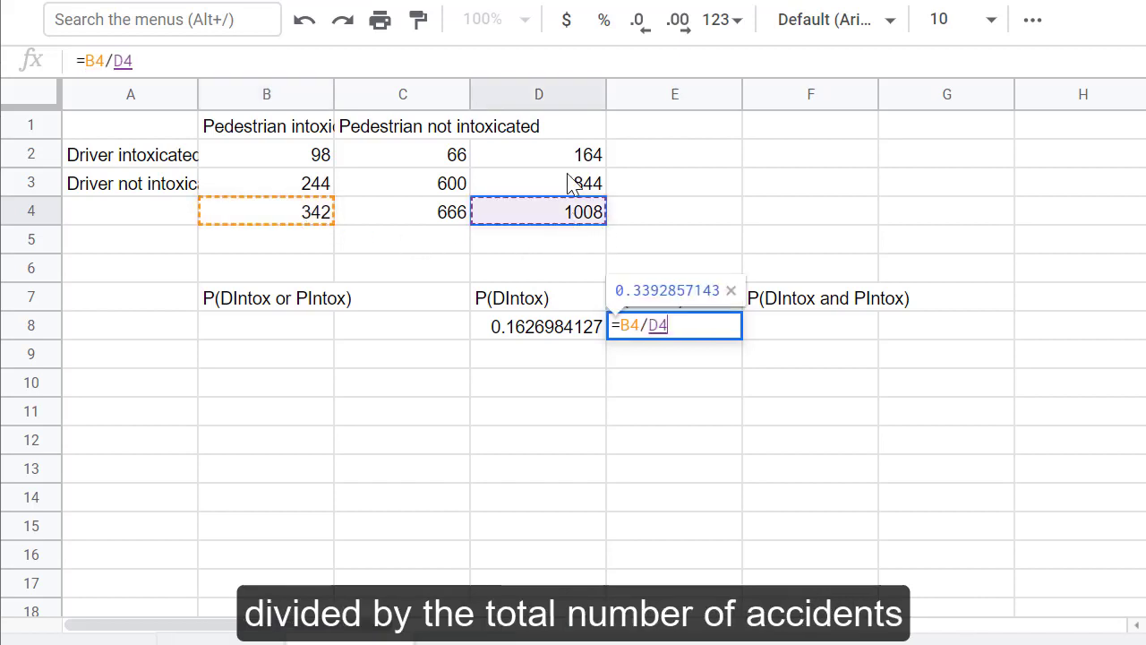
key(Return)
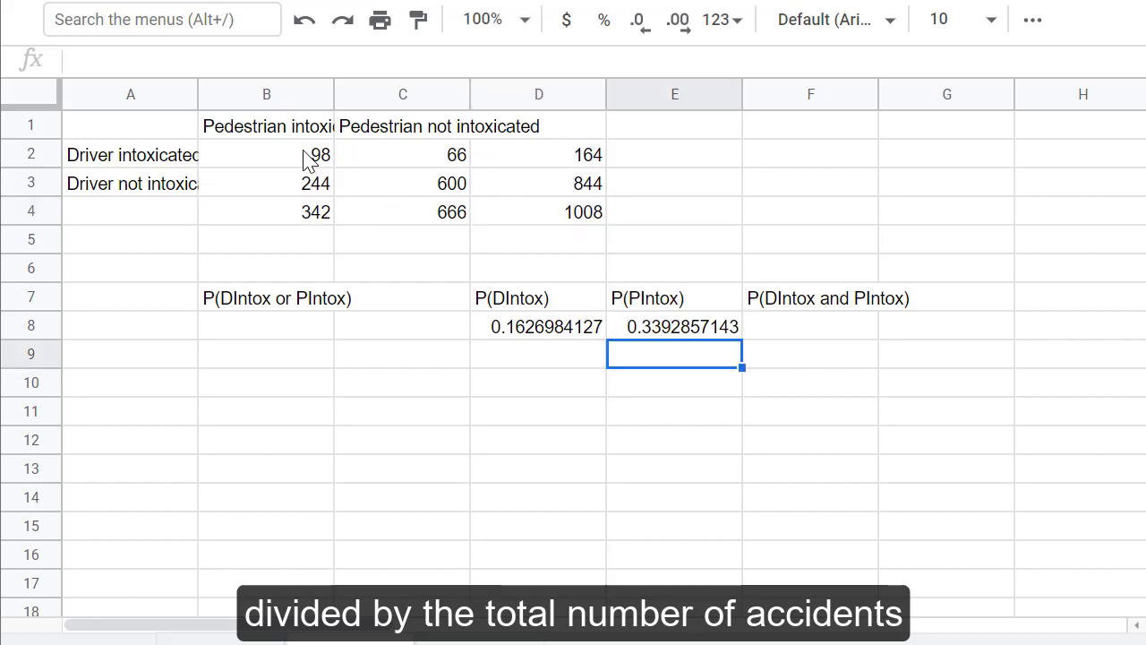
Fill the pedestrian-intoxicated counts B2:B4 yellow.
drag(313, 156, 305, 211)
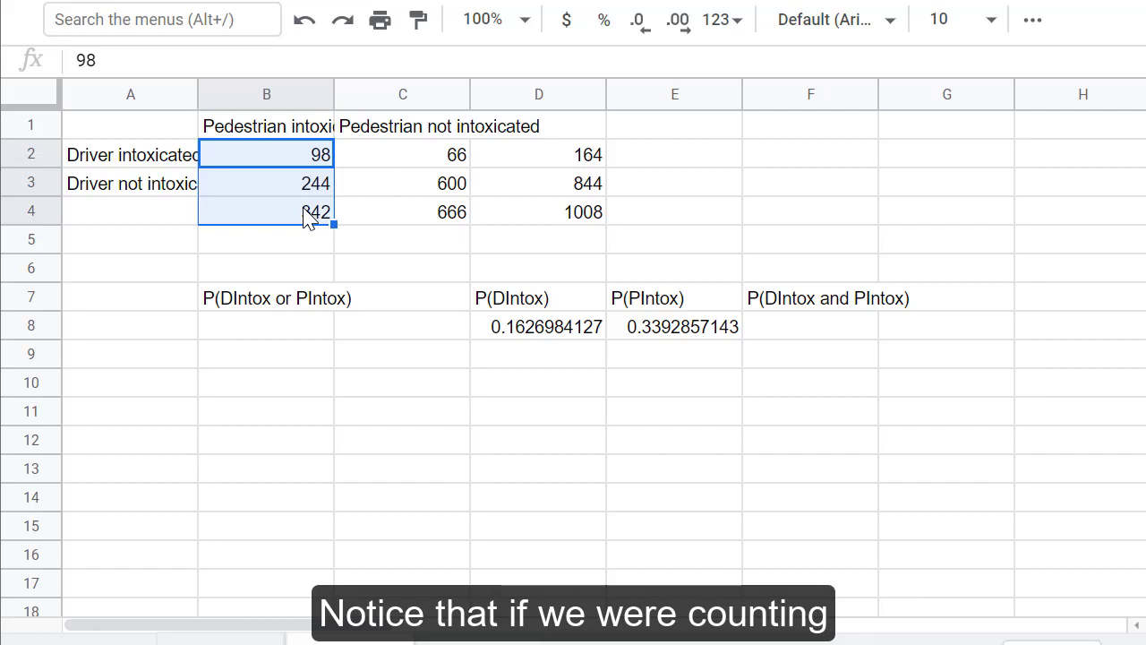
click(1041, 23)
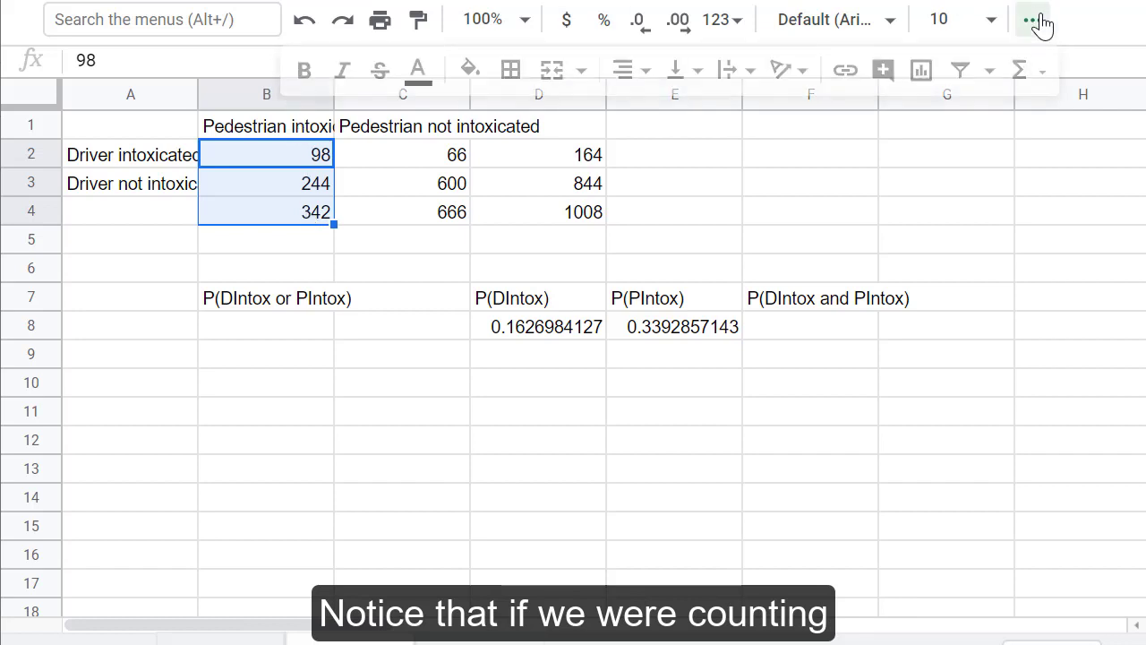
click(474, 74)
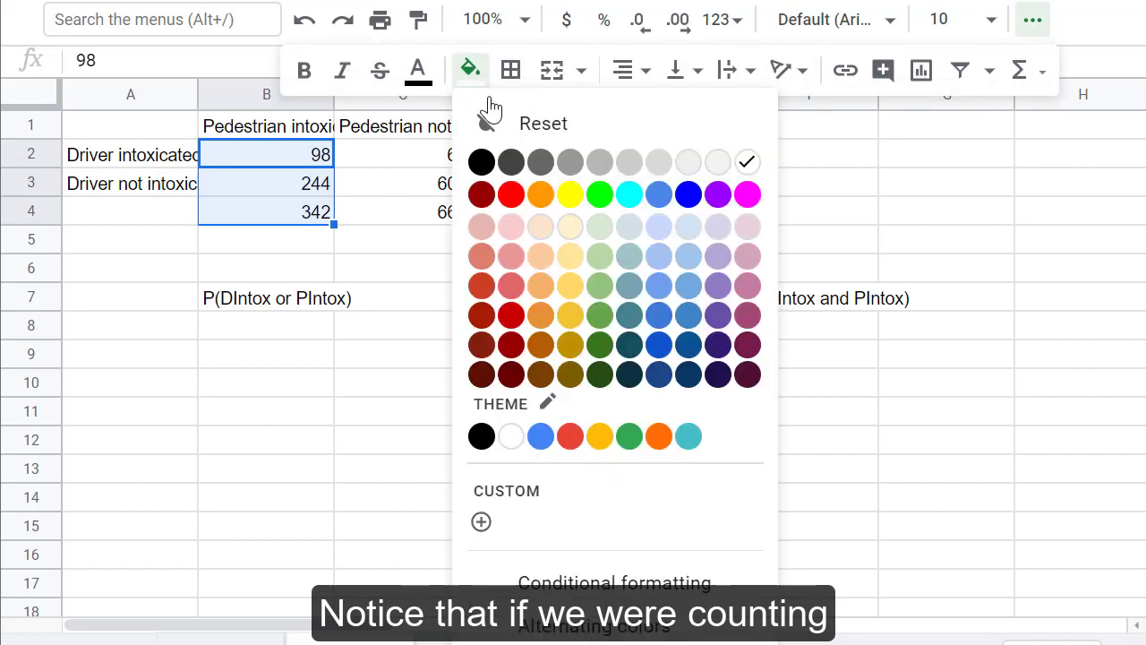
click(570, 195)
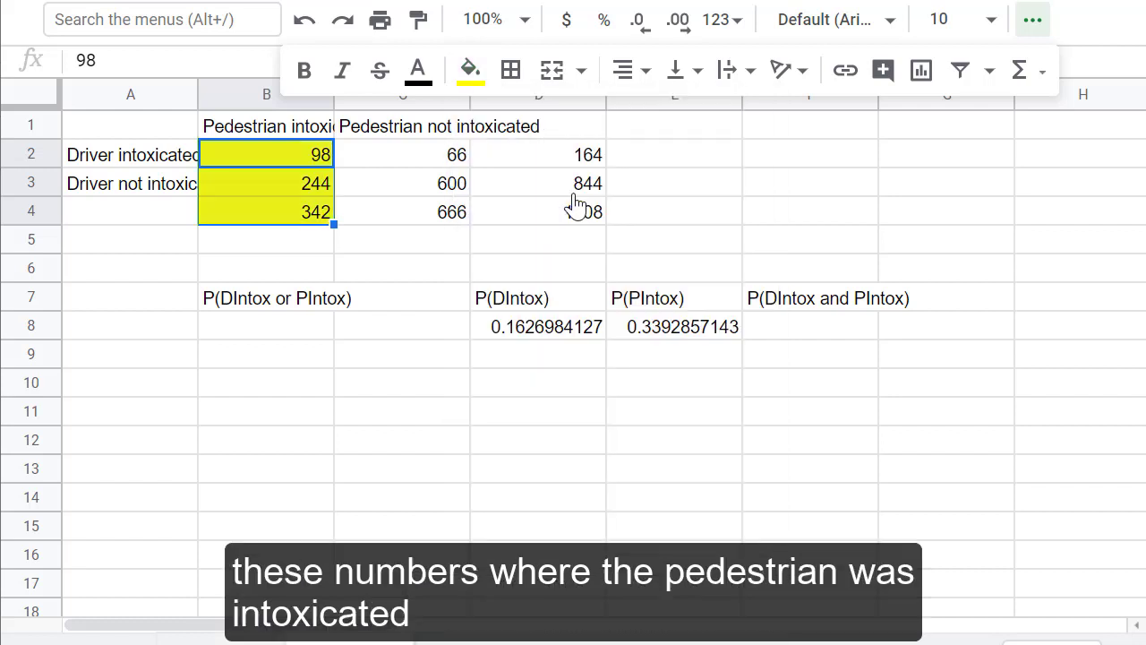
Fill the driver-intoxicated row B2:D2 green.
click(273, 160)
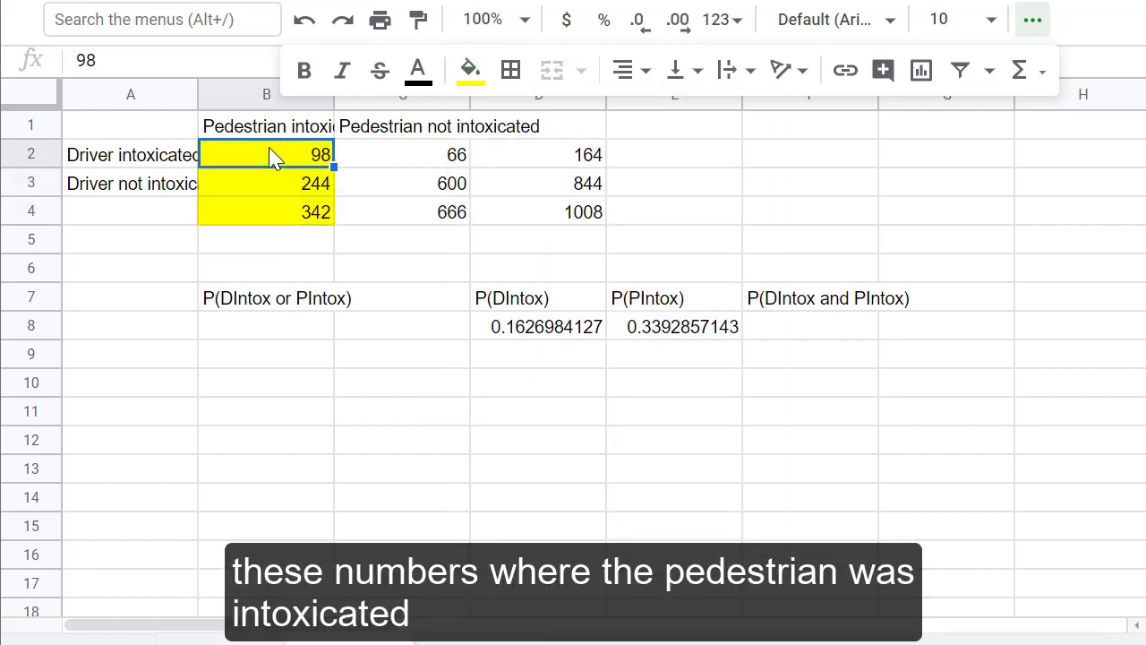
shift+click(566, 161)
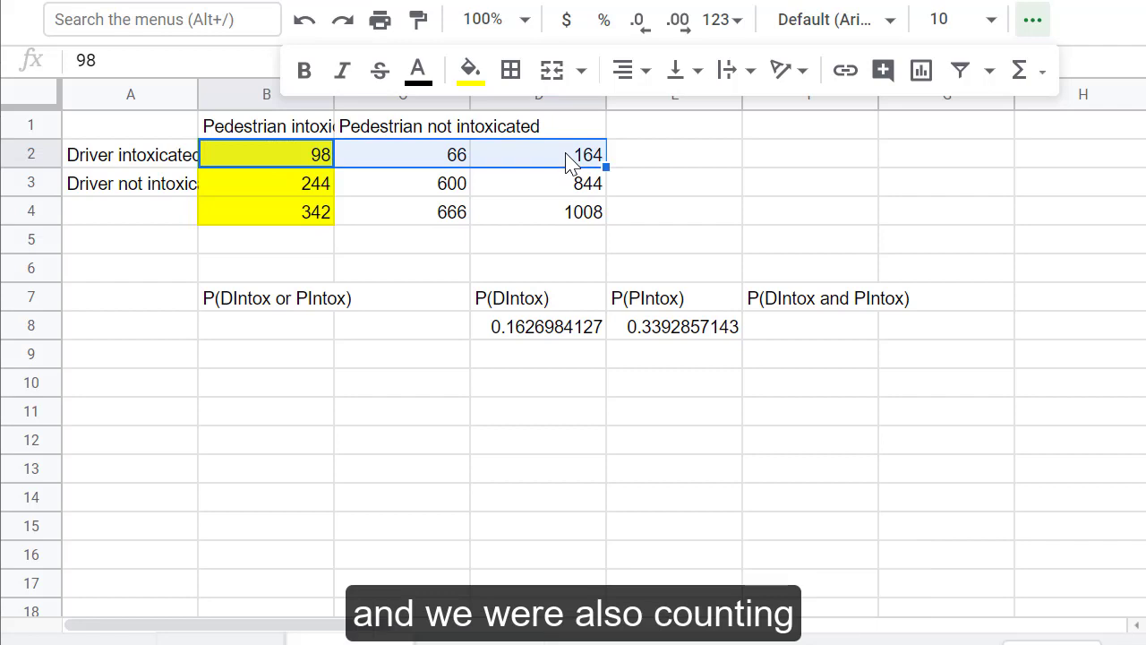
click(472, 71)
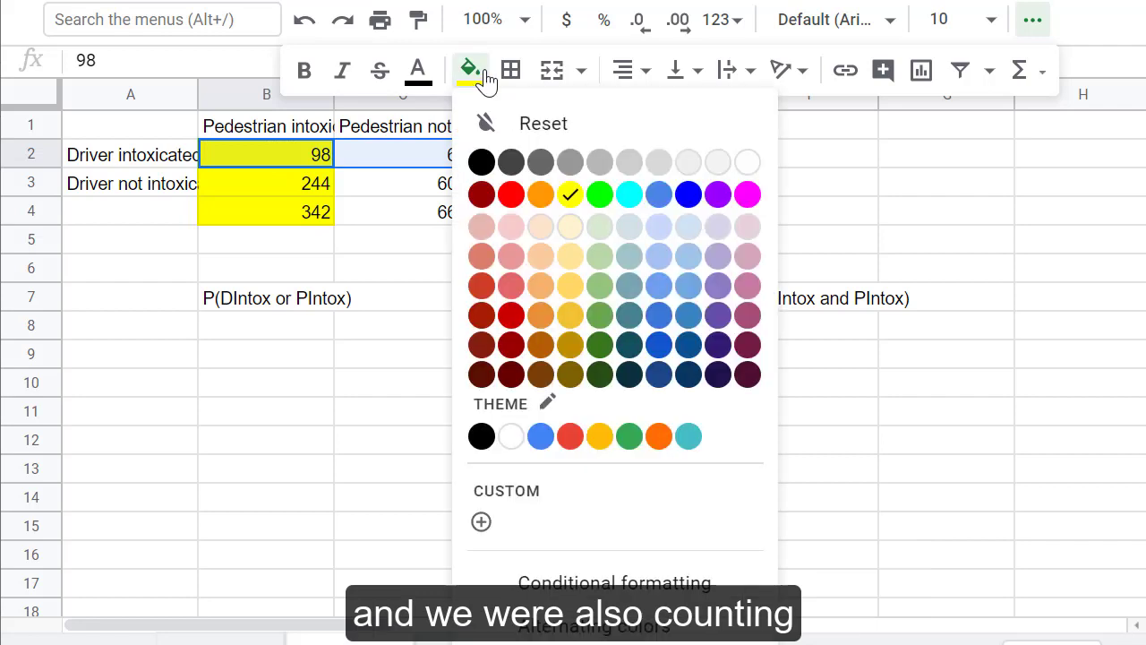
click(600, 194)
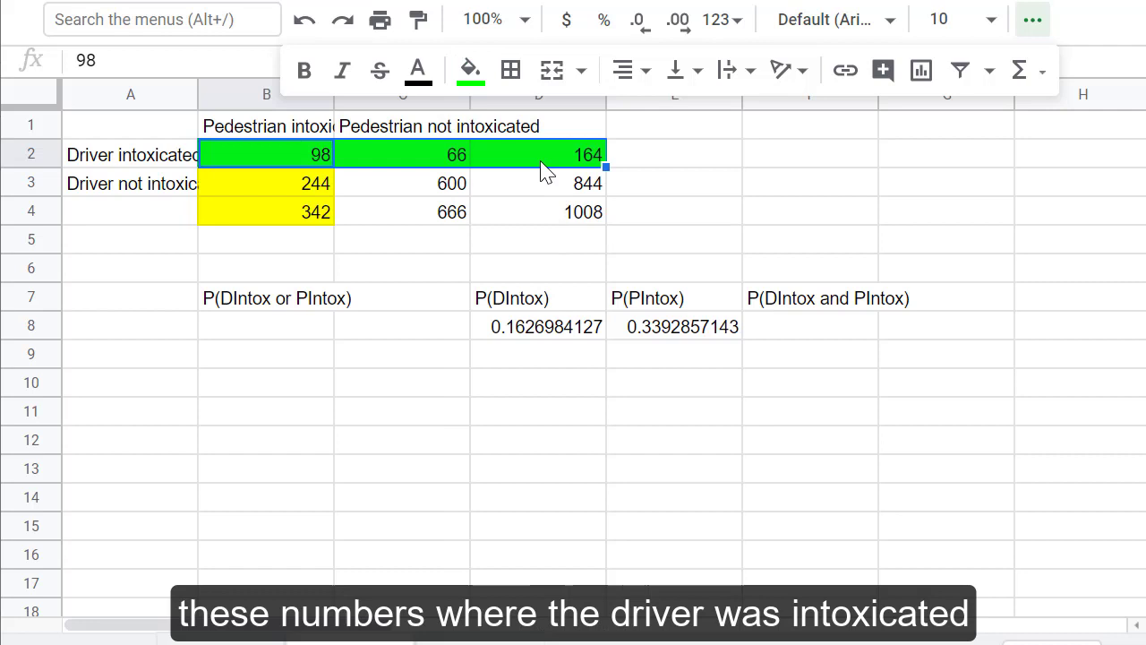
Fill the overlap cell B2, holding 98, orange.
click(550, 212)
click(328, 163)
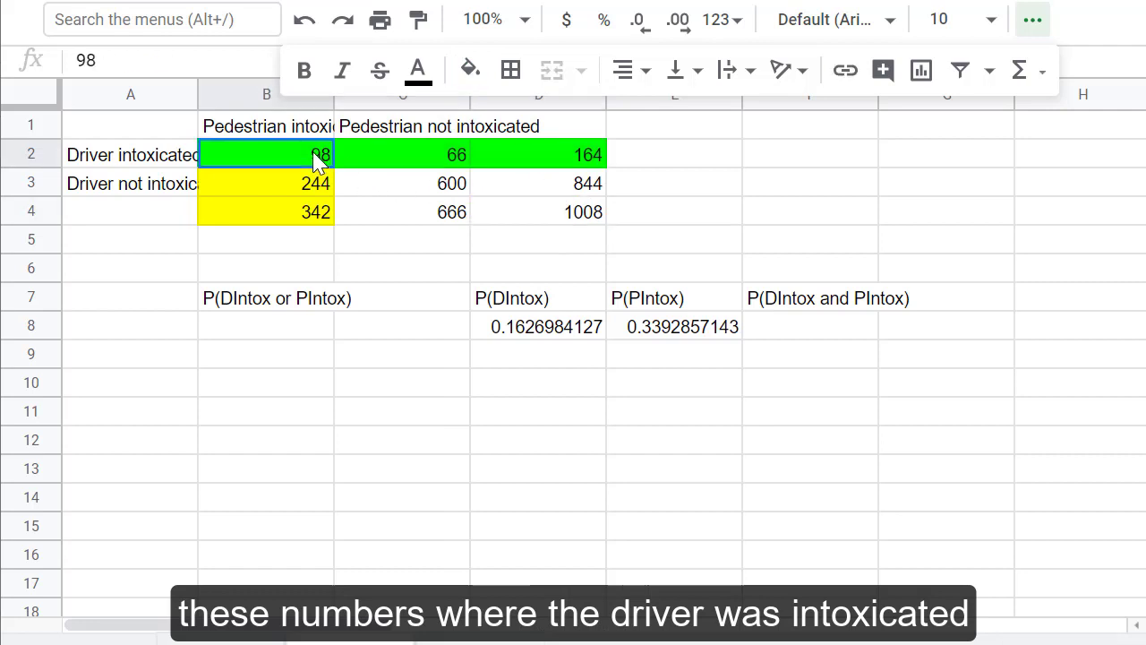
click(470, 69)
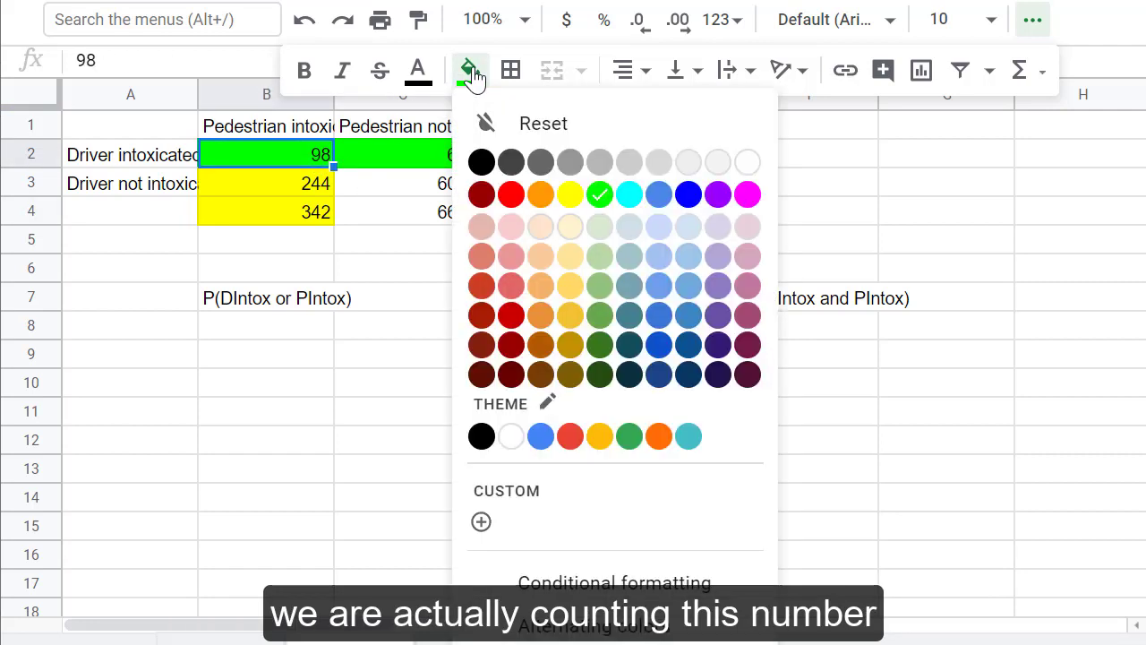
click(540, 195)
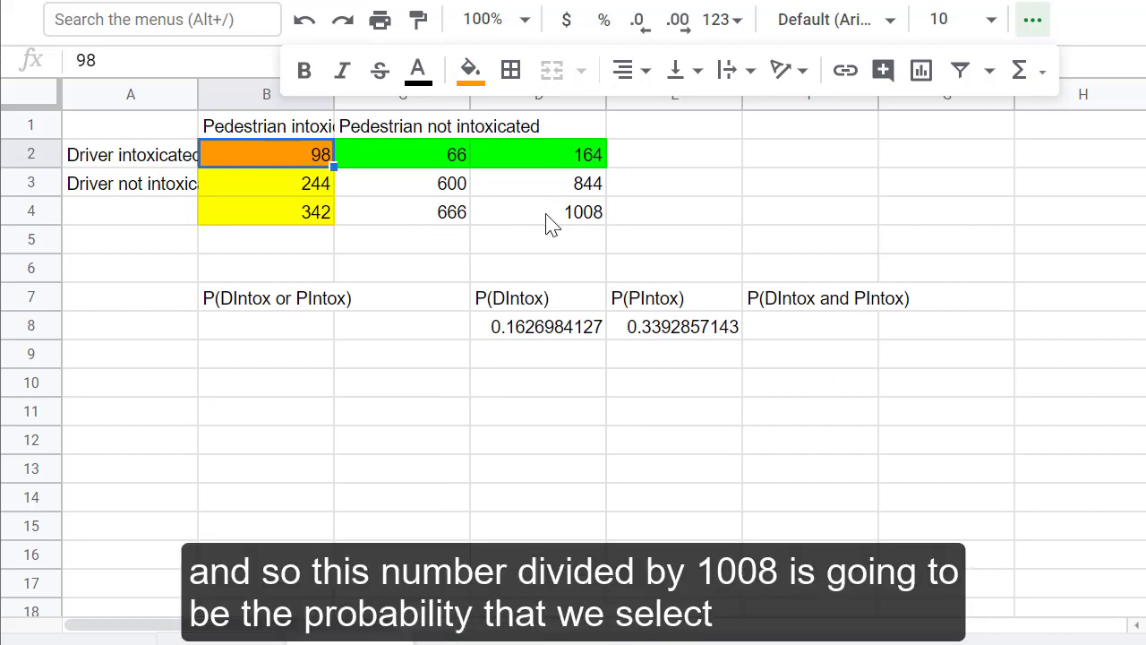
click(789, 331)
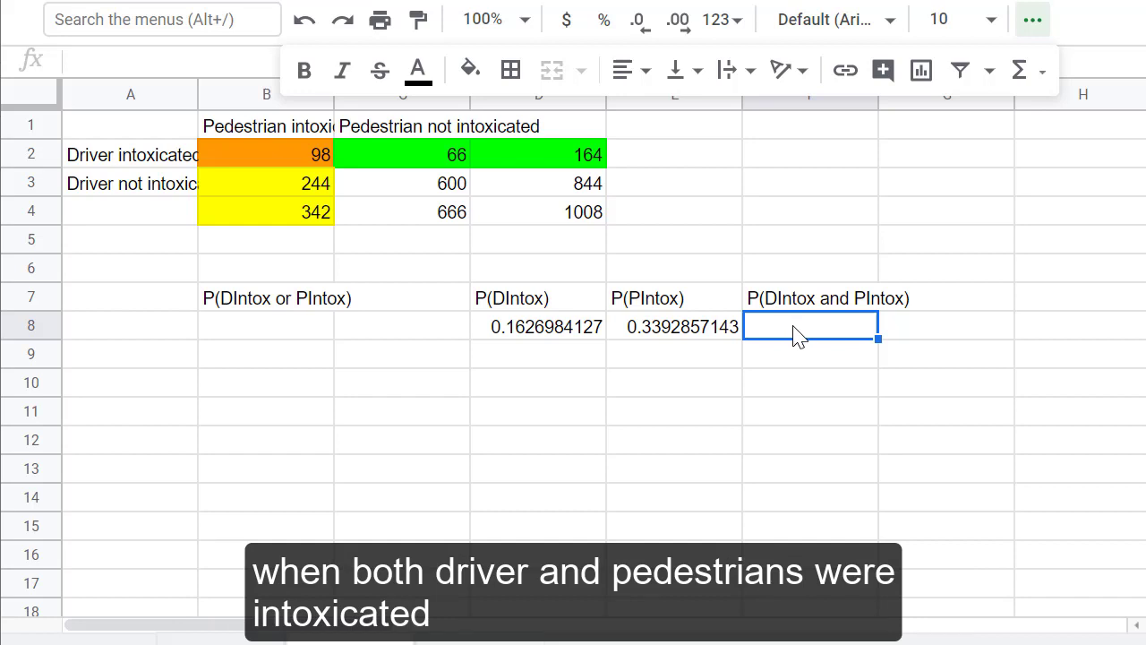
Enter =B2/D4 in F8, giving P(DIntox and PIntox) = 0.09722222222.
text(=)
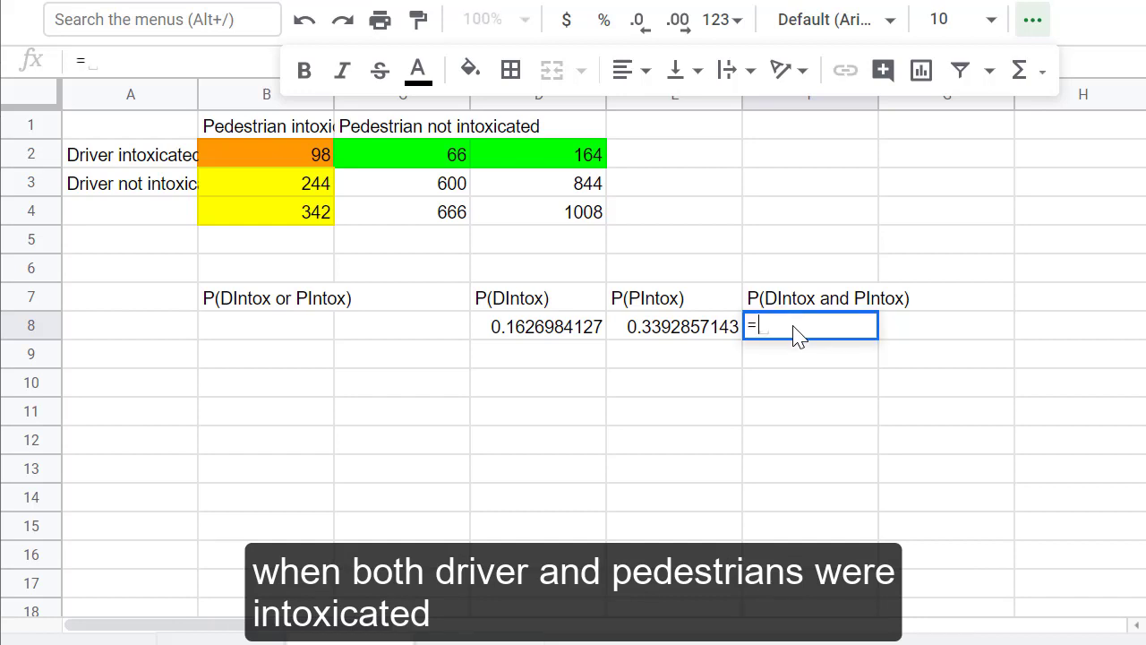
click(315, 157)
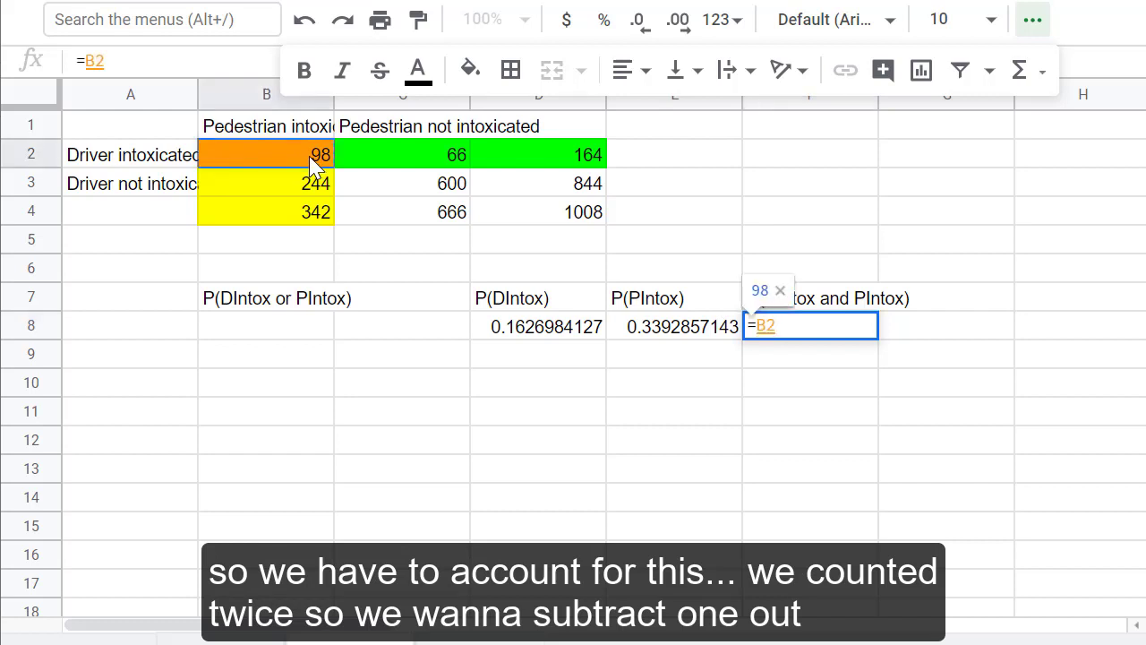
text(/)
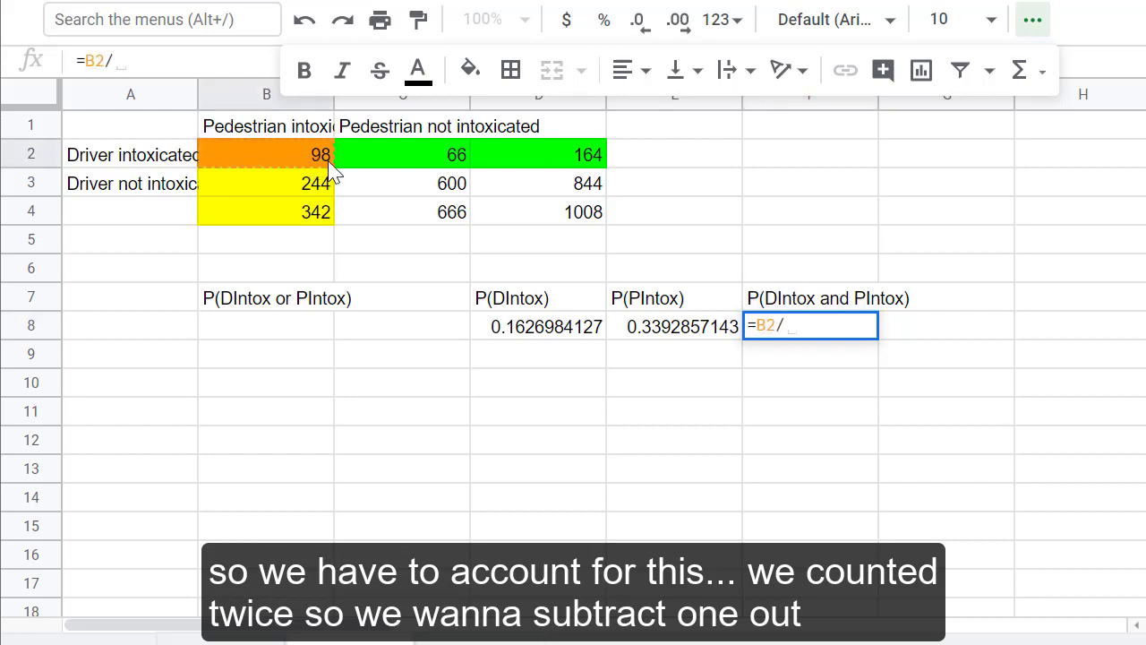
click(581, 210)
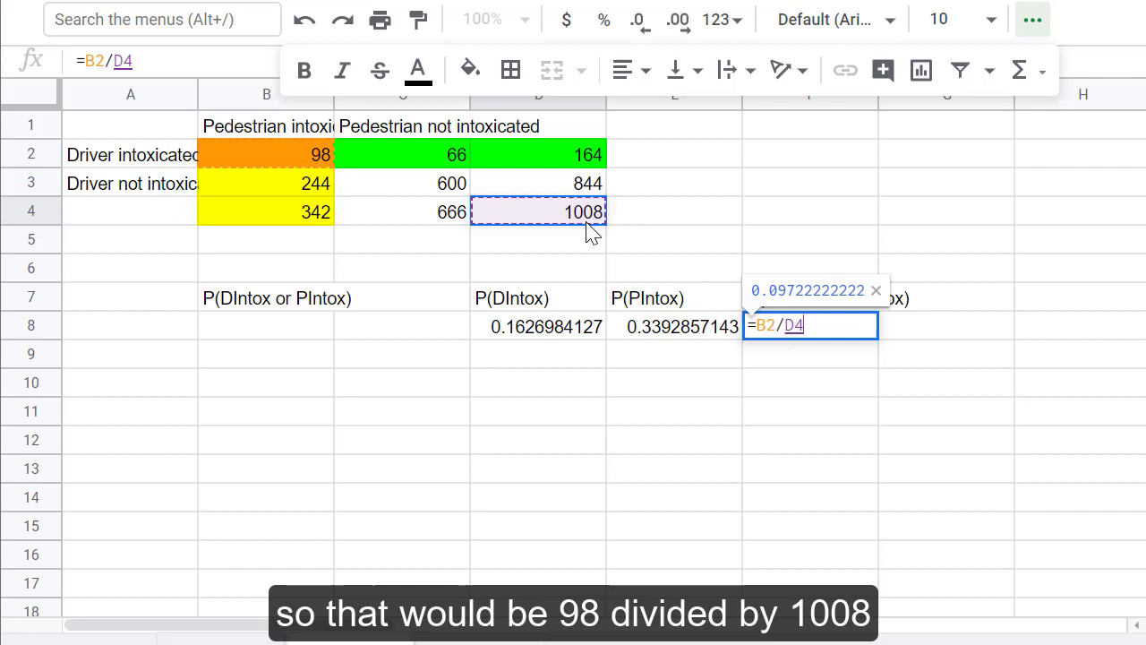
key(Return)
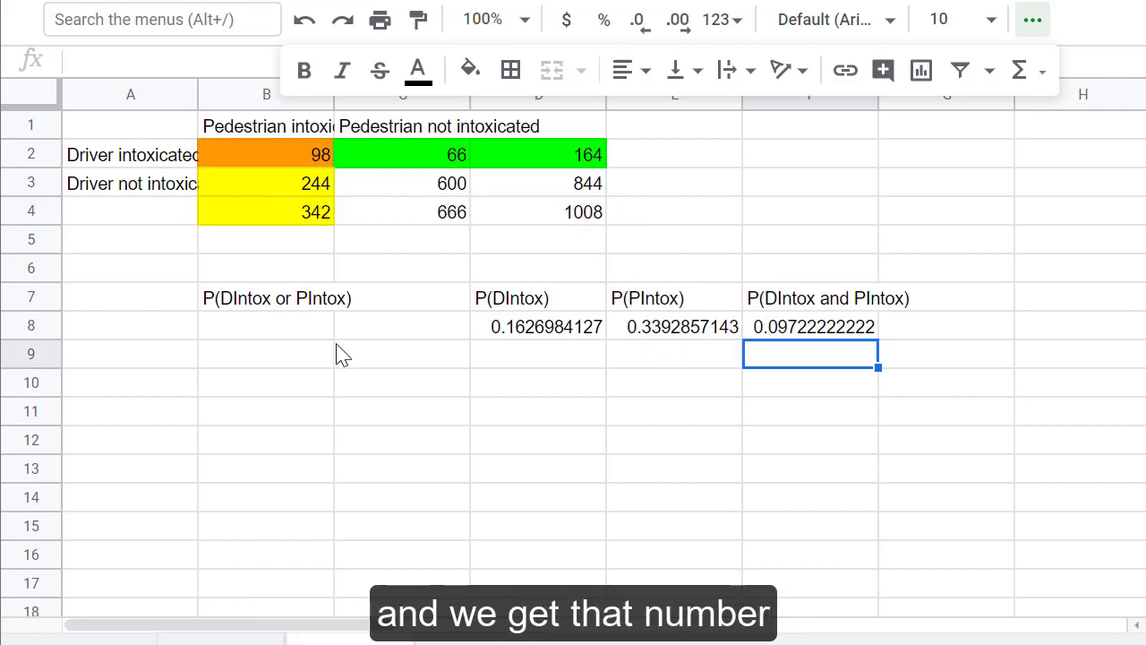
click(298, 333)
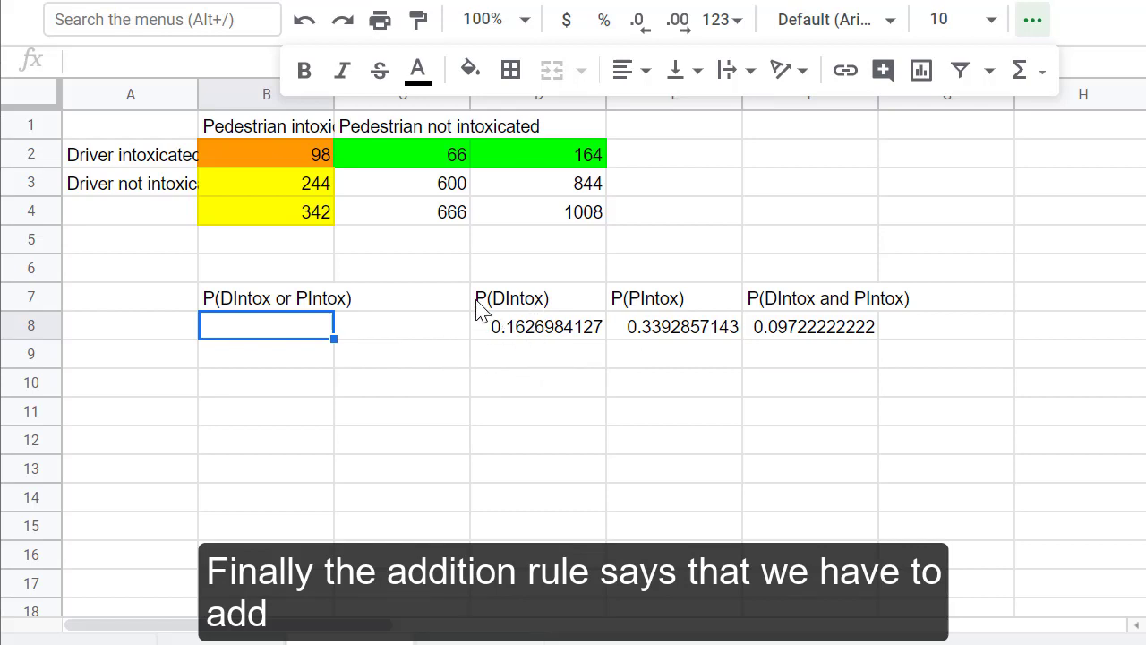
Enter =D8+E8-F8 in B8 to get P(DIntox or PIntox) = 0.4047619048.
text(=)
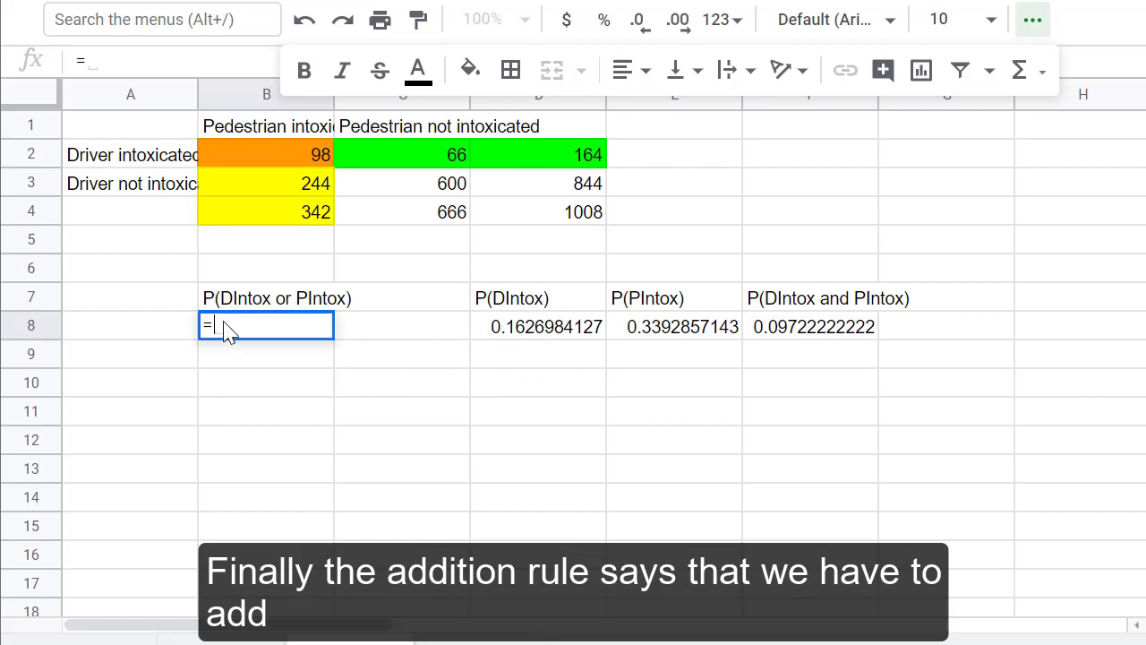
click(524, 329)
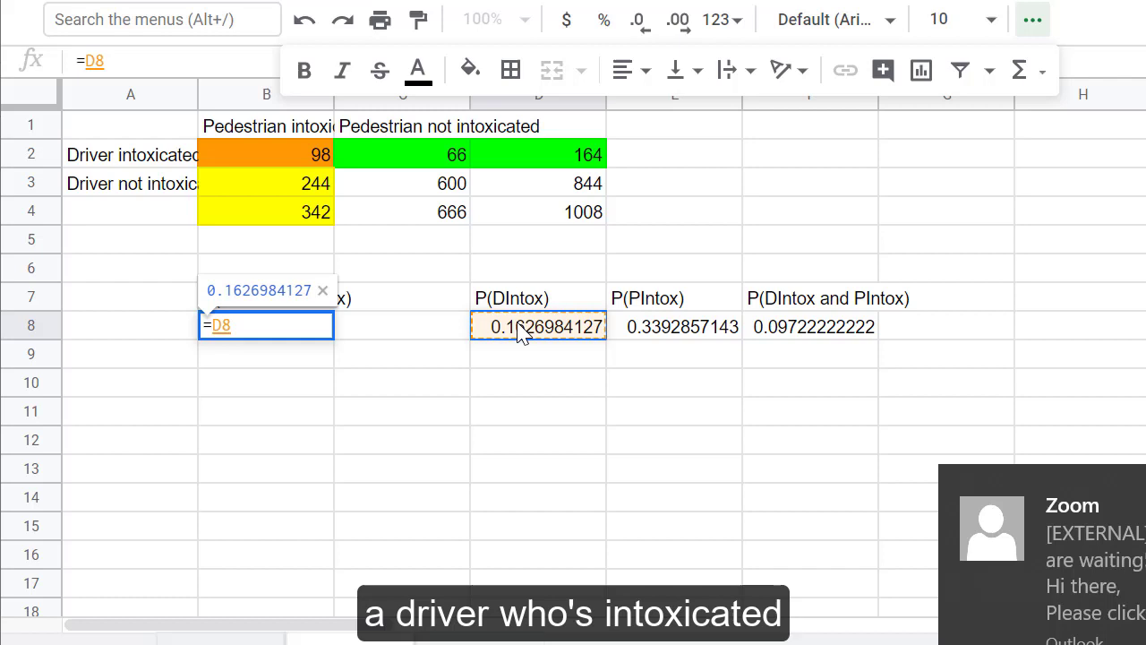
text(+)
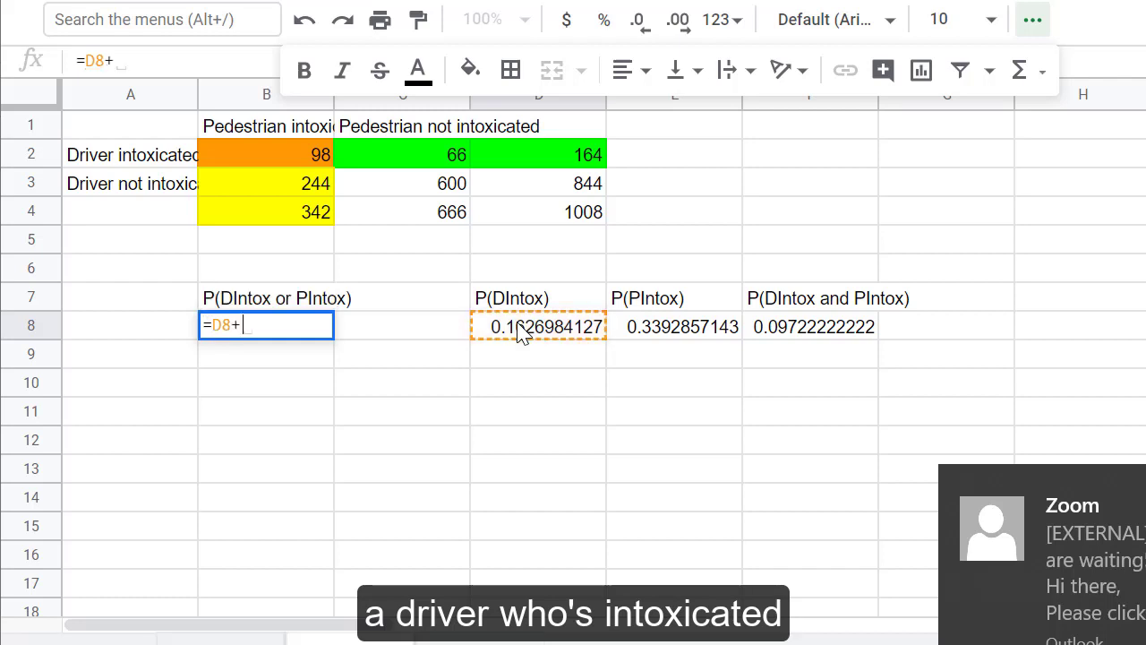
click(685, 336)
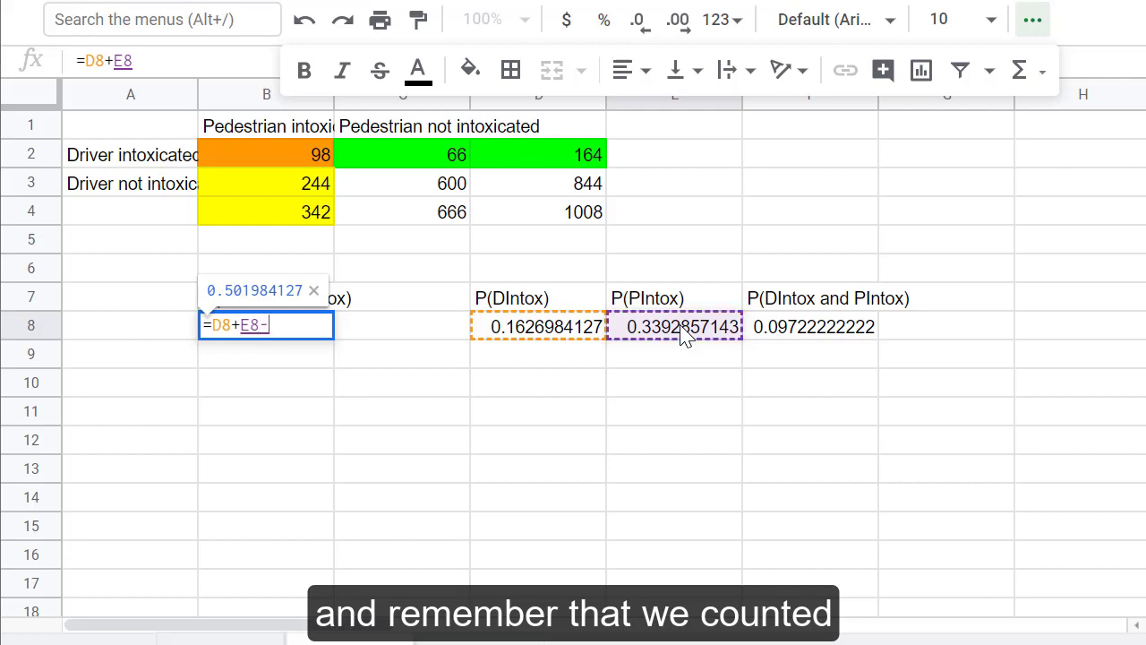
click(795, 327)
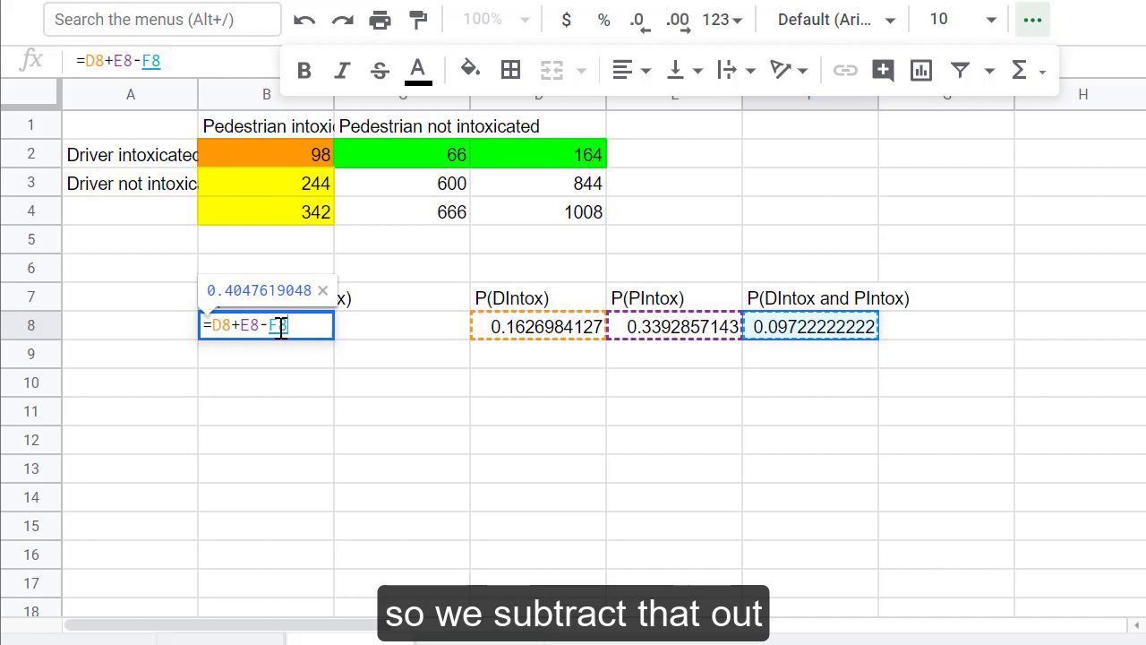
key(Return)
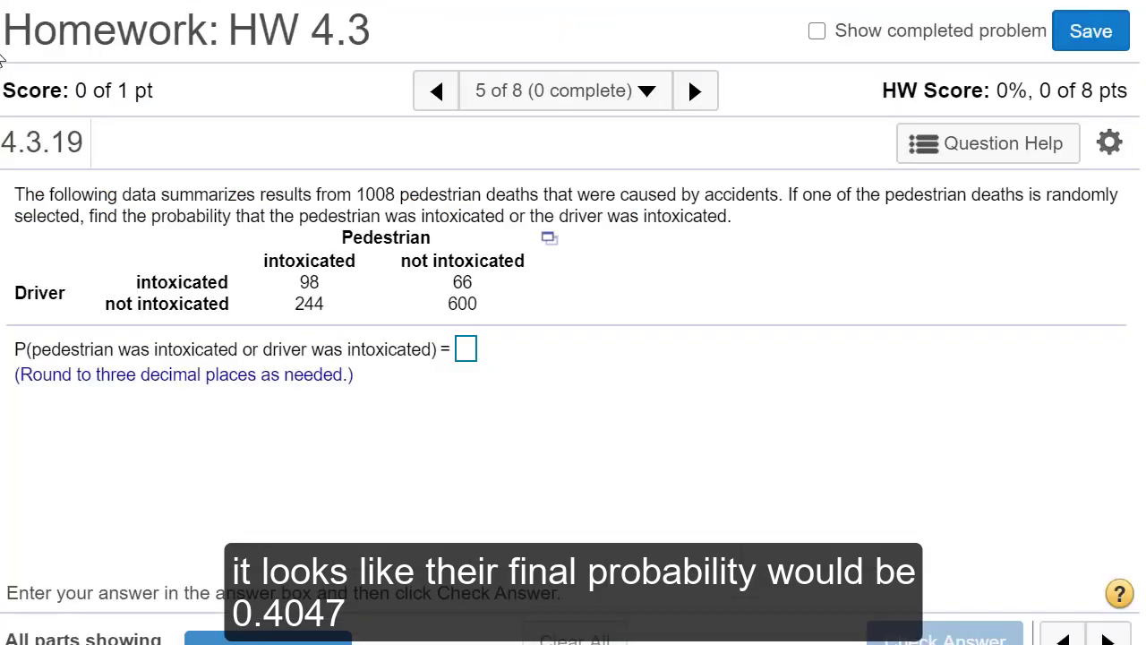
Answer .405 (0.4047 rounded) for question 4.3.19 and check it, earning Excellent!
click(467, 354)
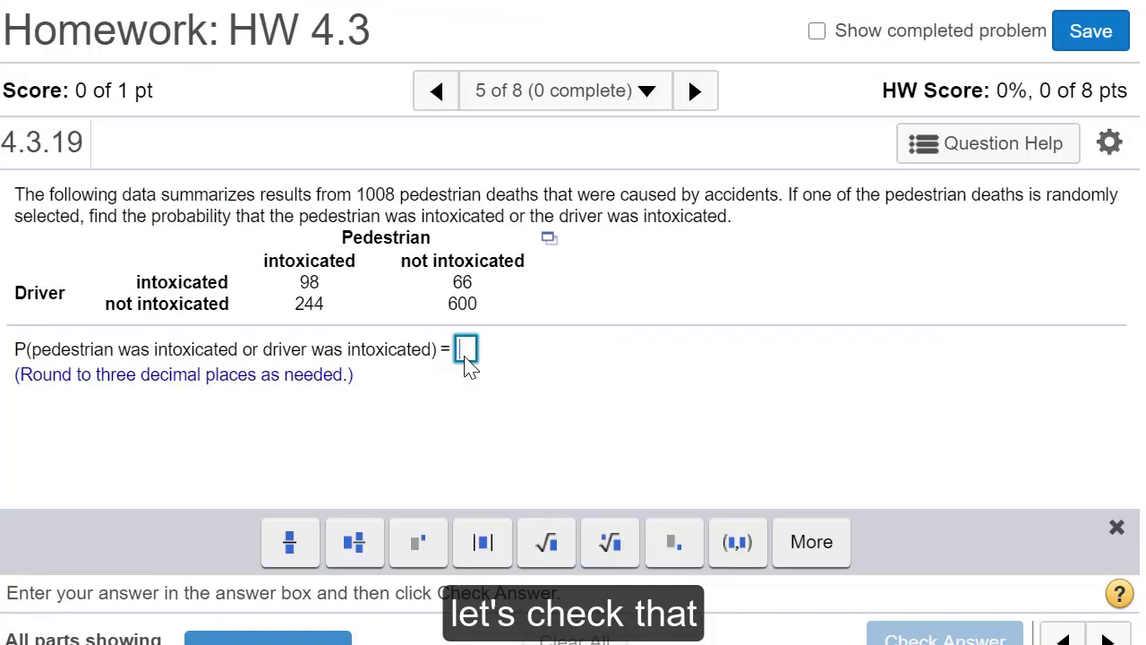
text(.)
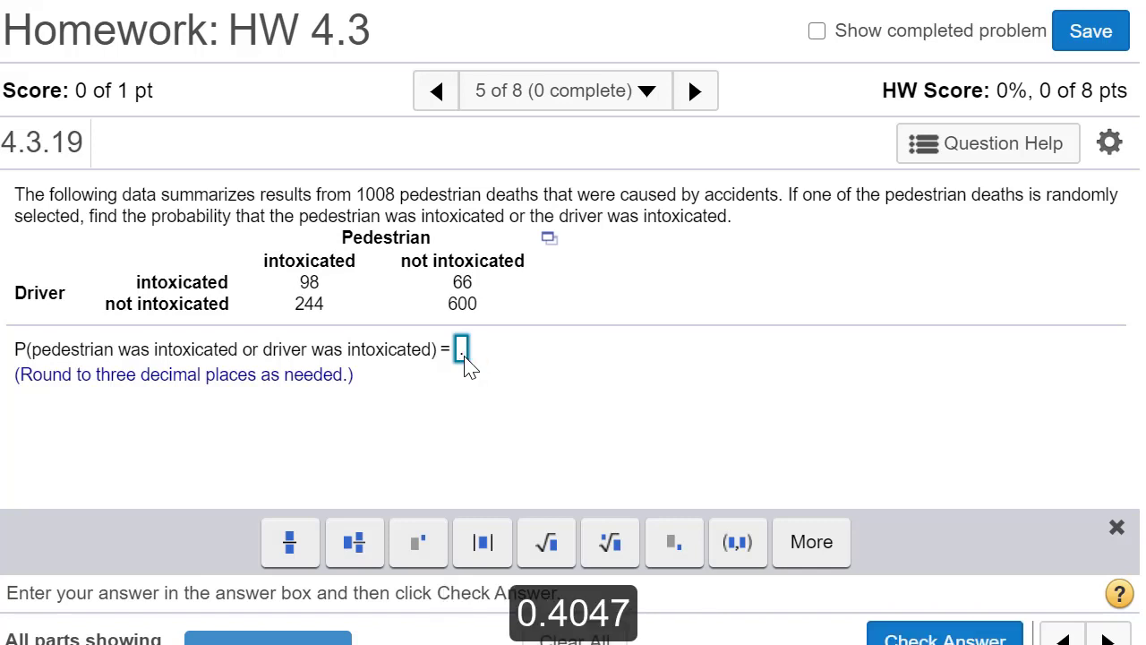
text(4.47)
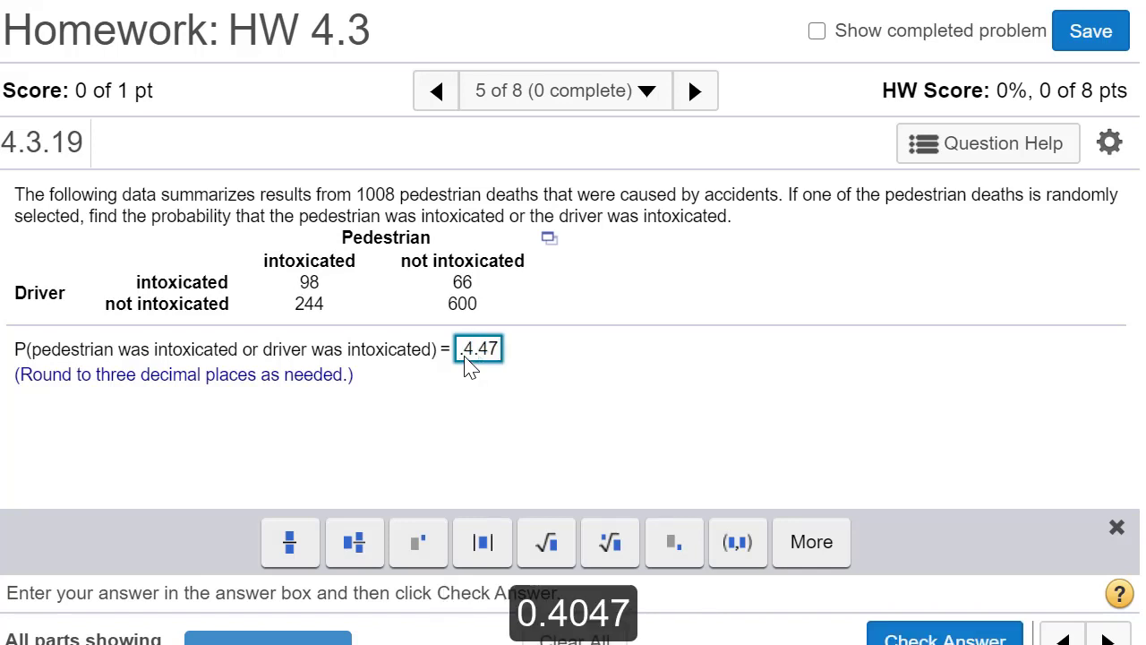
key(BackSpace)
key(BackSpace)
key(BackSpace)
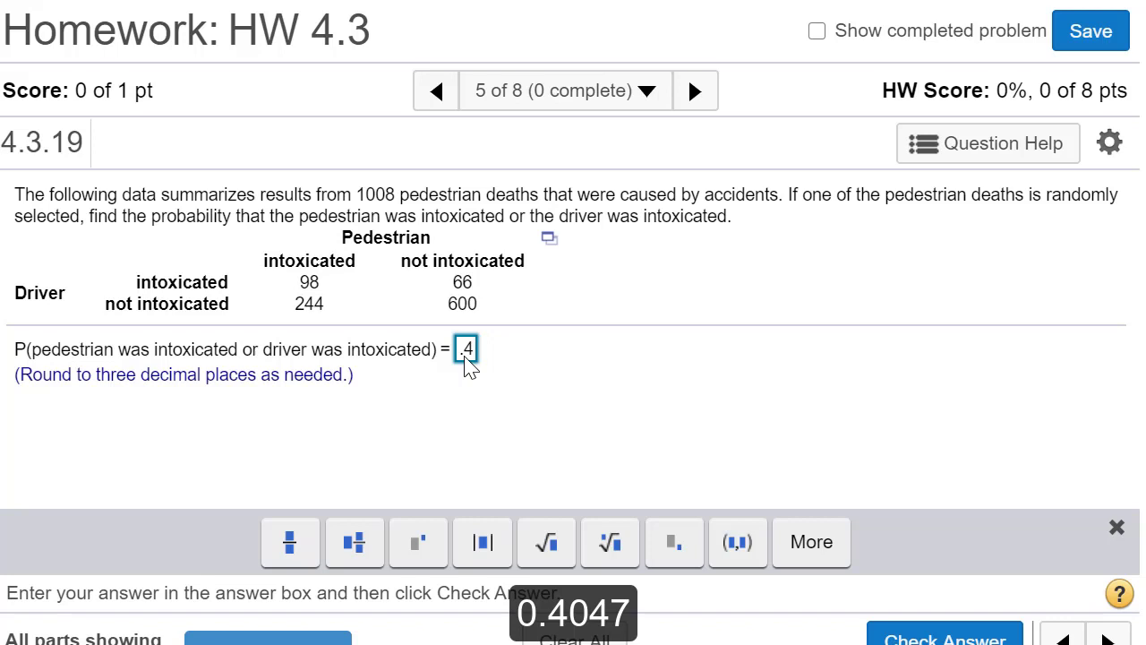
text(047)
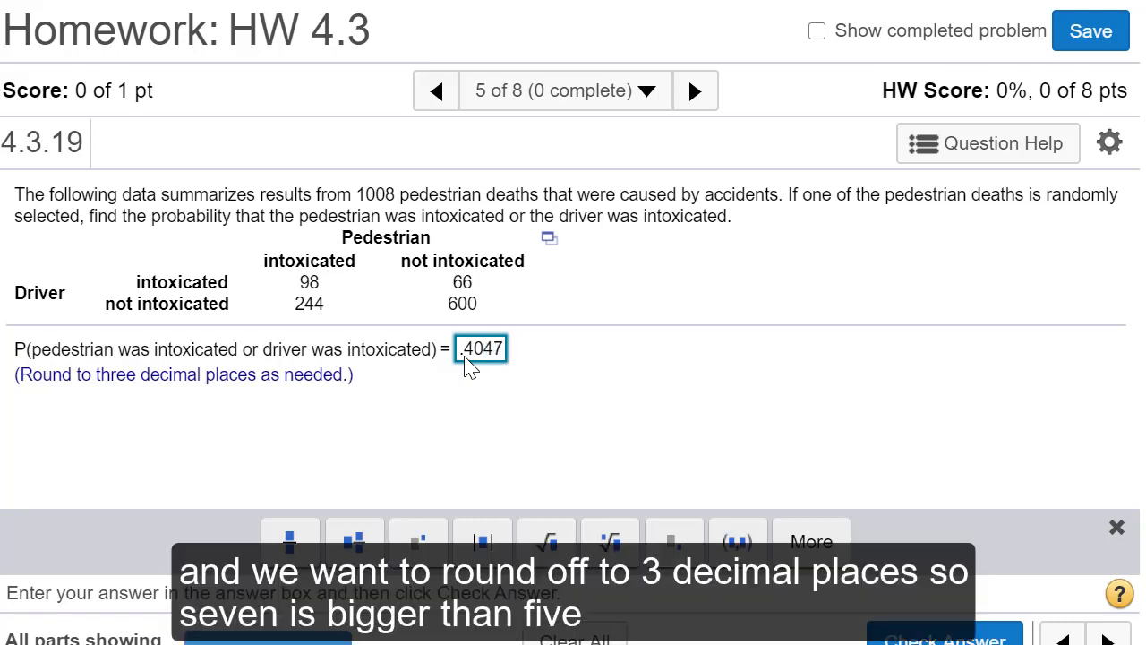
key(shift+Left)
key(shift+Left)
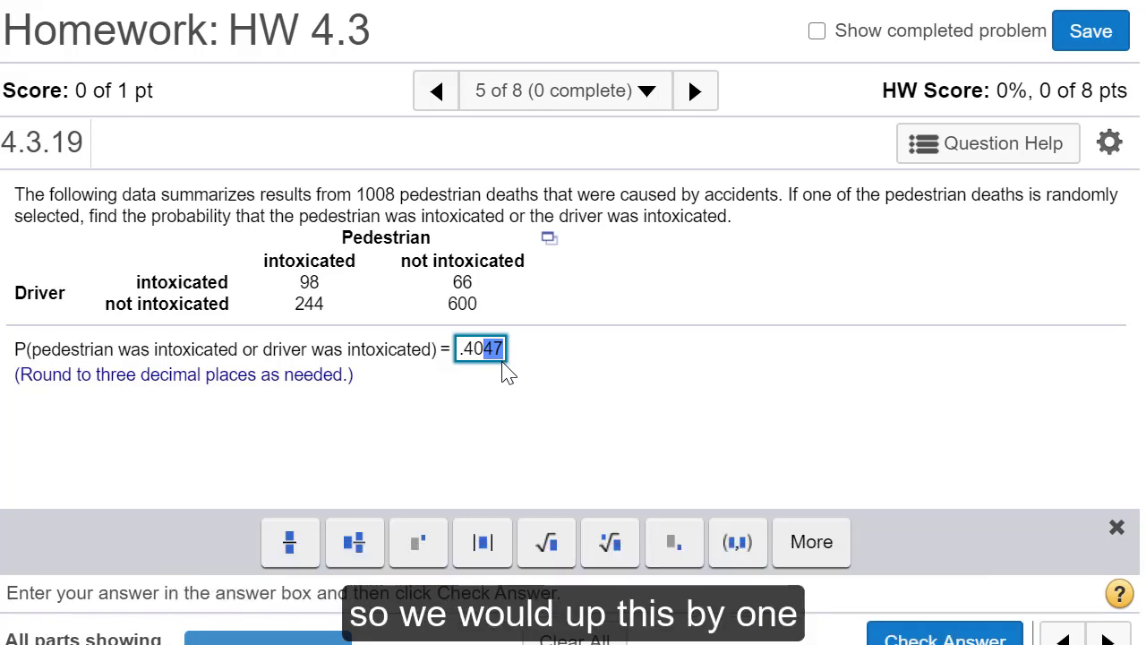
text(5)
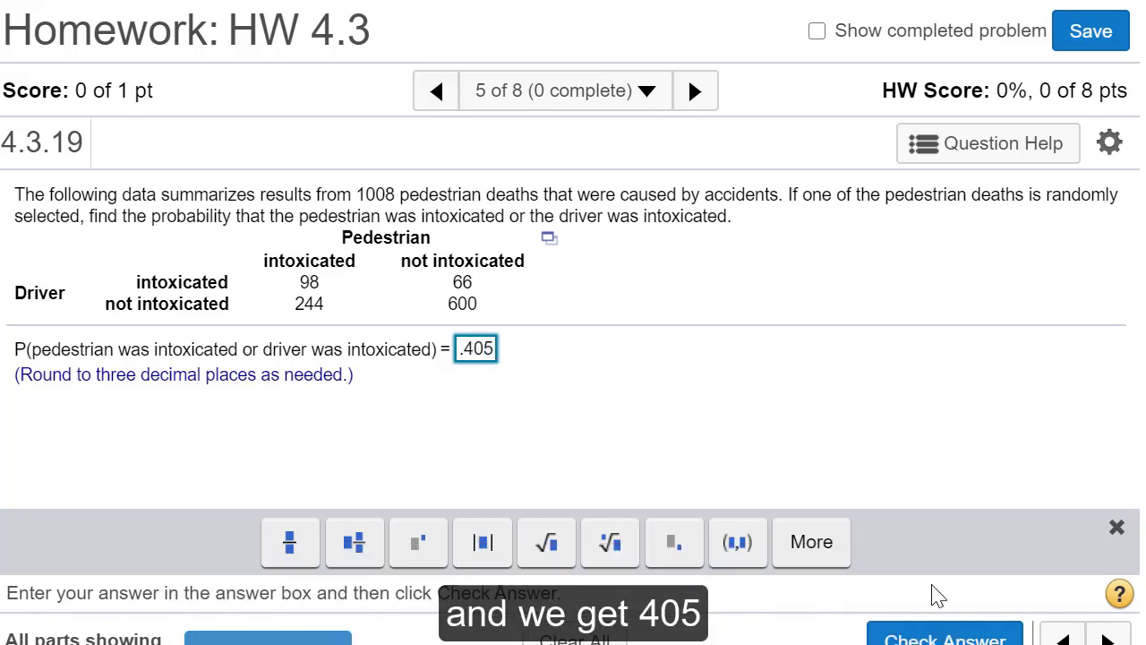
click(945, 638)
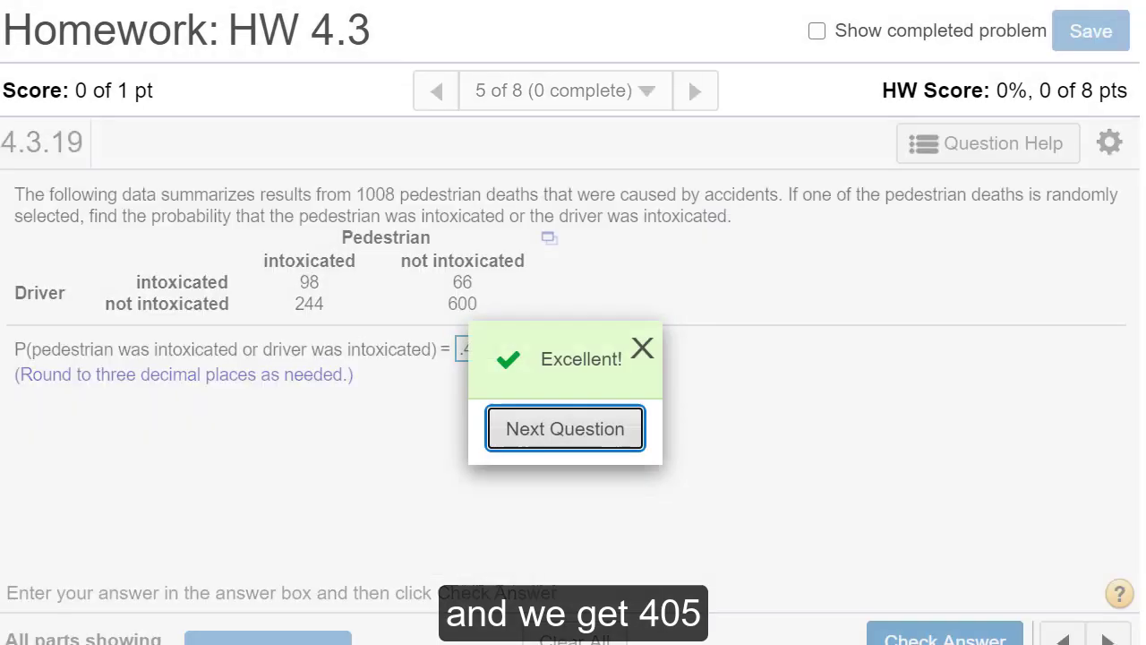